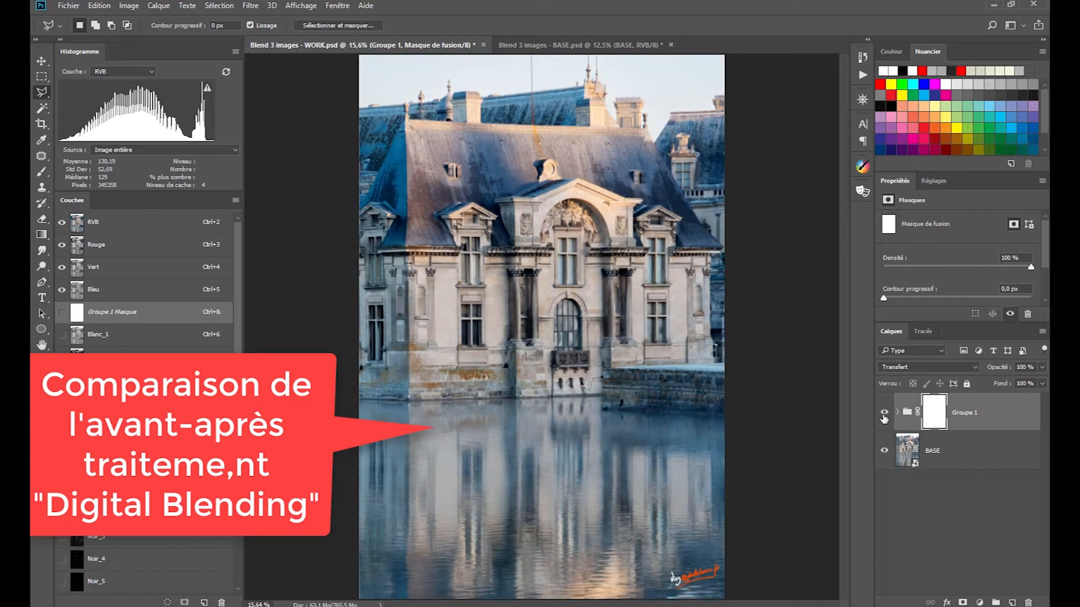
# In Blend 3 images - BASE.psd, hide the CLAIR layer and convert the SOMBRE layer to a smart object.
pyautogui.click(548, 46)
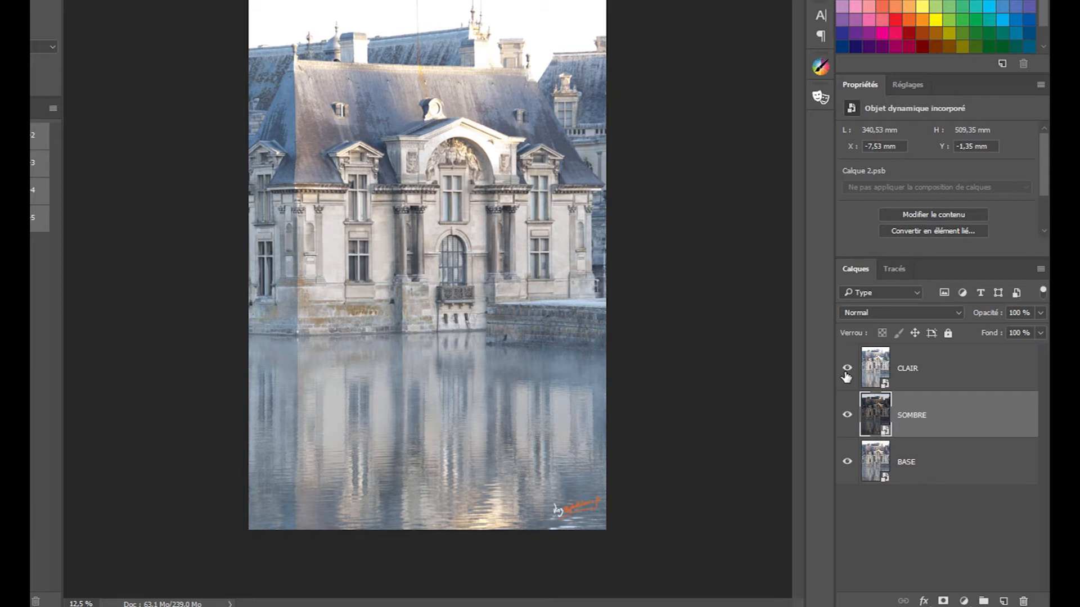
pyautogui.click(845, 373)
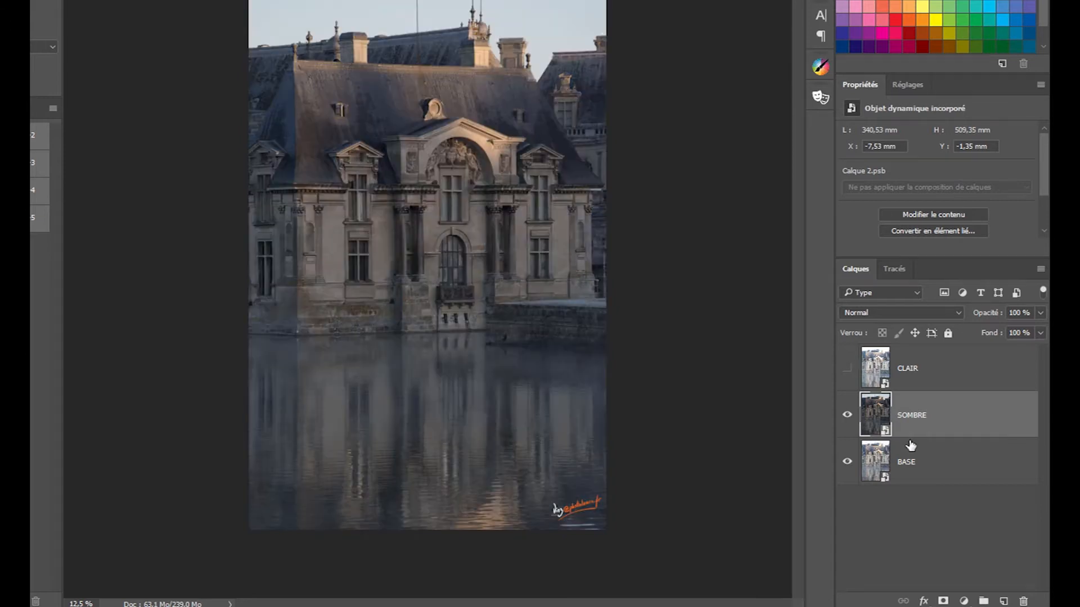
pyautogui.rightClick(944, 424)
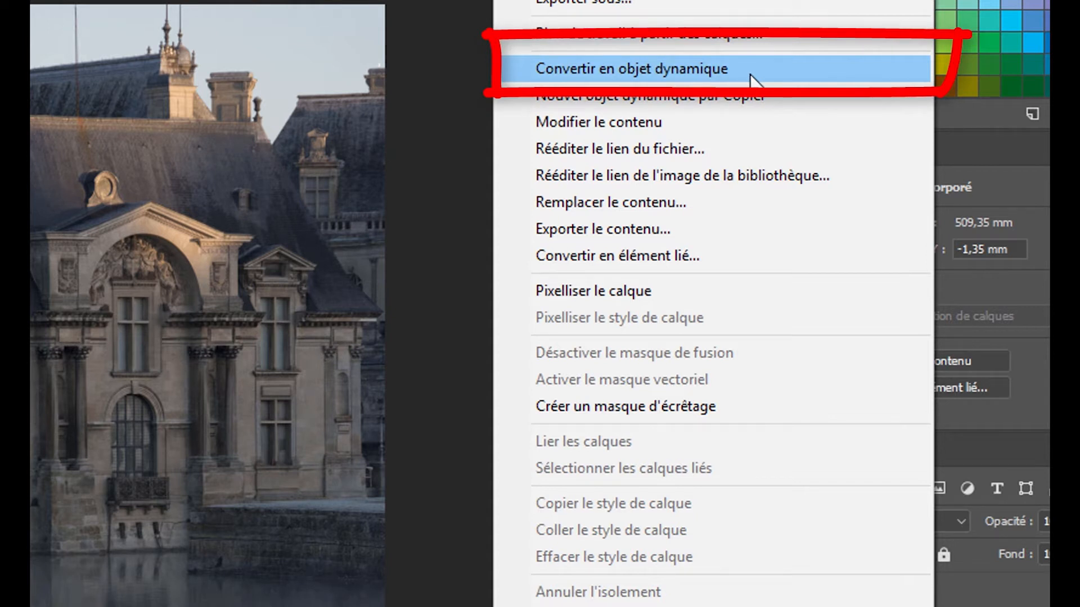
pyautogui.click(722, 68)
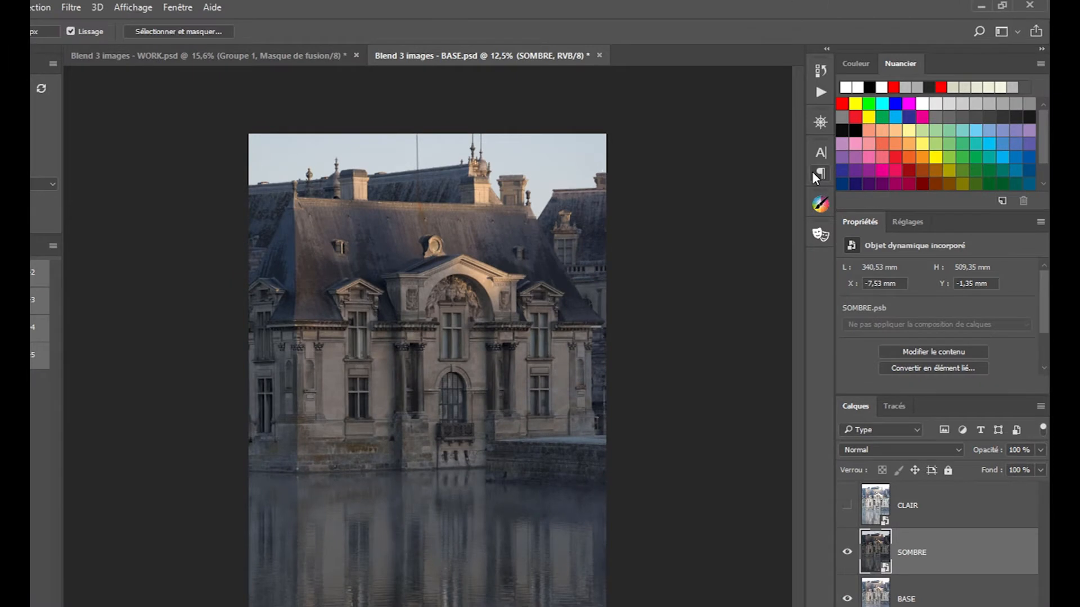
# Apply the Camera Raw filter to the SOMBRE layer with Exposition +1,15, Tons clairs -100 and Noirs -17.
pyautogui.click(72, 8)
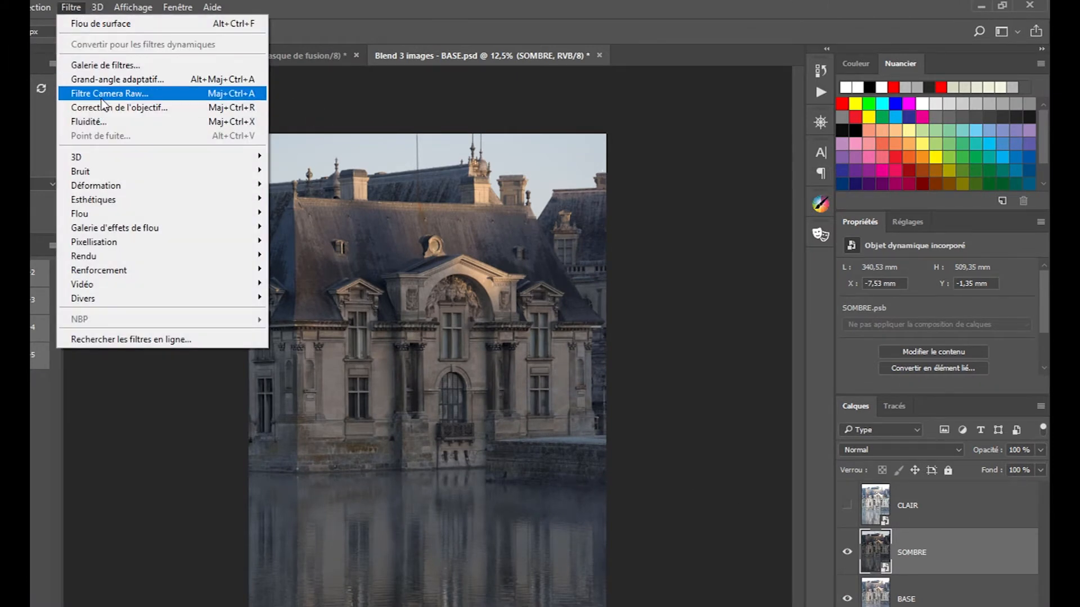
pyautogui.click(103, 96)
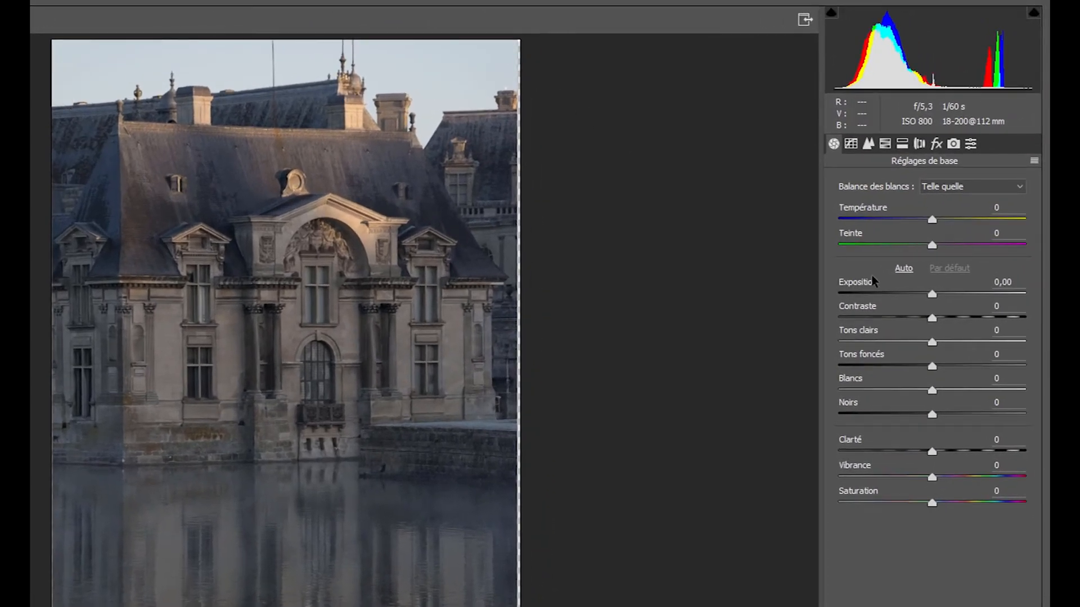
pyautogui.moveTo(933, 298); pyautogui.dragTo(957, 300)
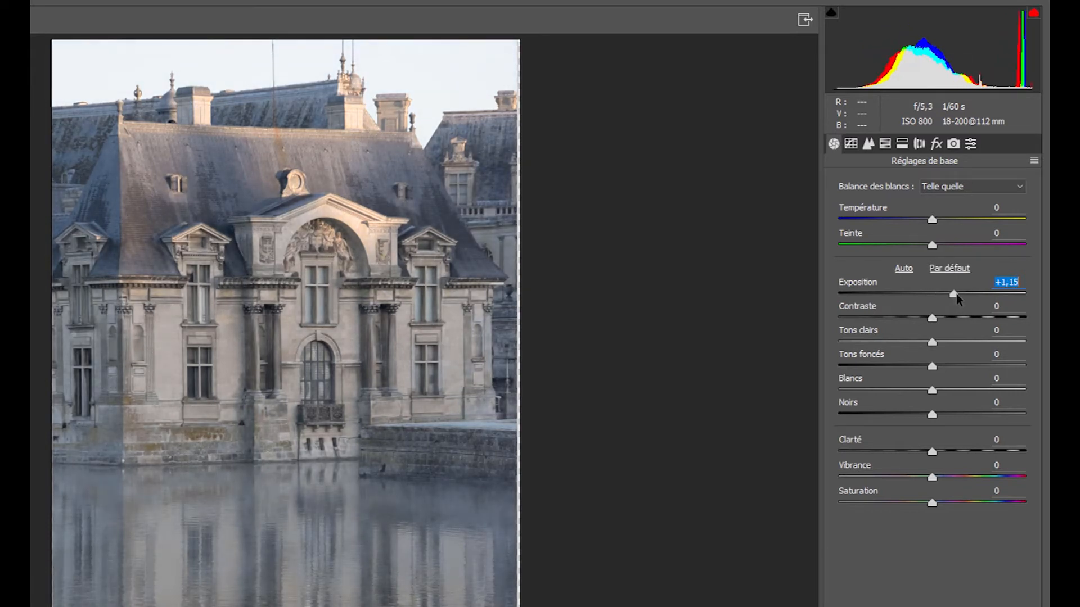
pyautogui.moveTo(932, 342); pyautogui.dragTo(781, 338)
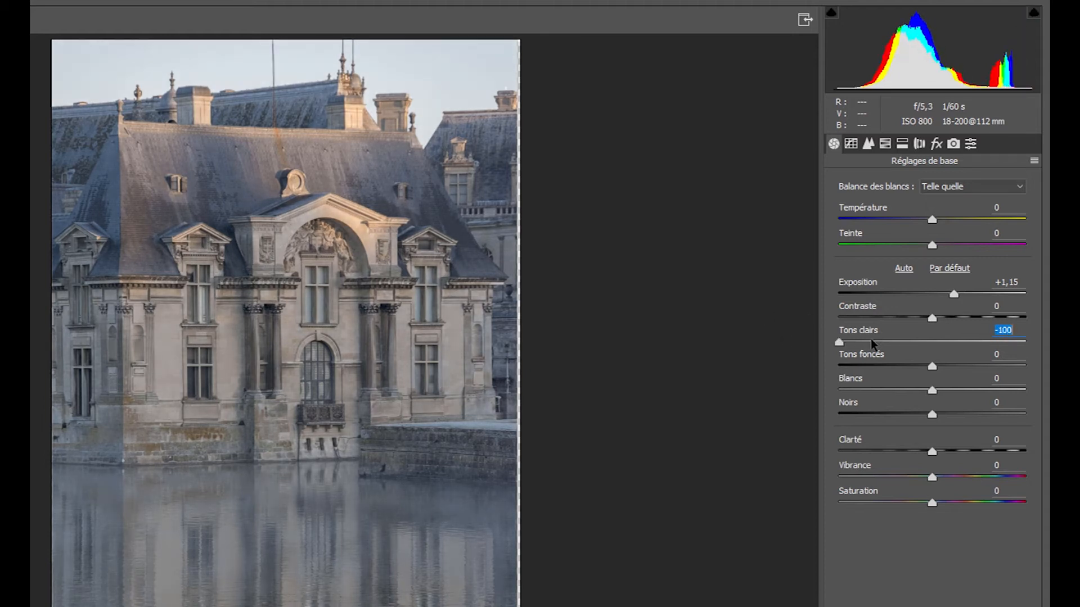
pyautogui.moveTo(931, 416); pyautogui.dragTo(916, 415)
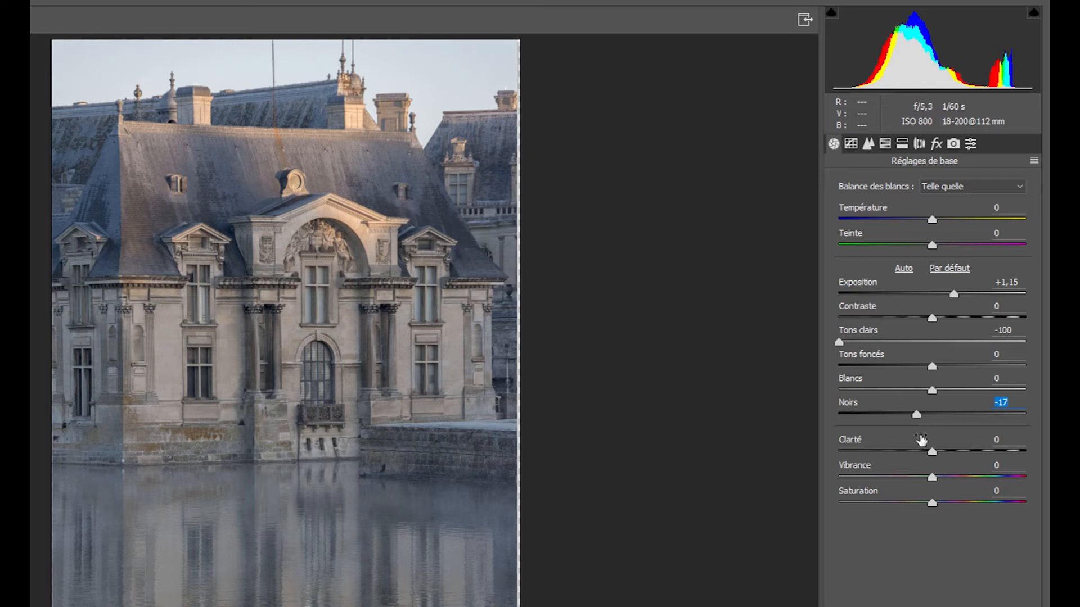
pyautogui.press('Return')
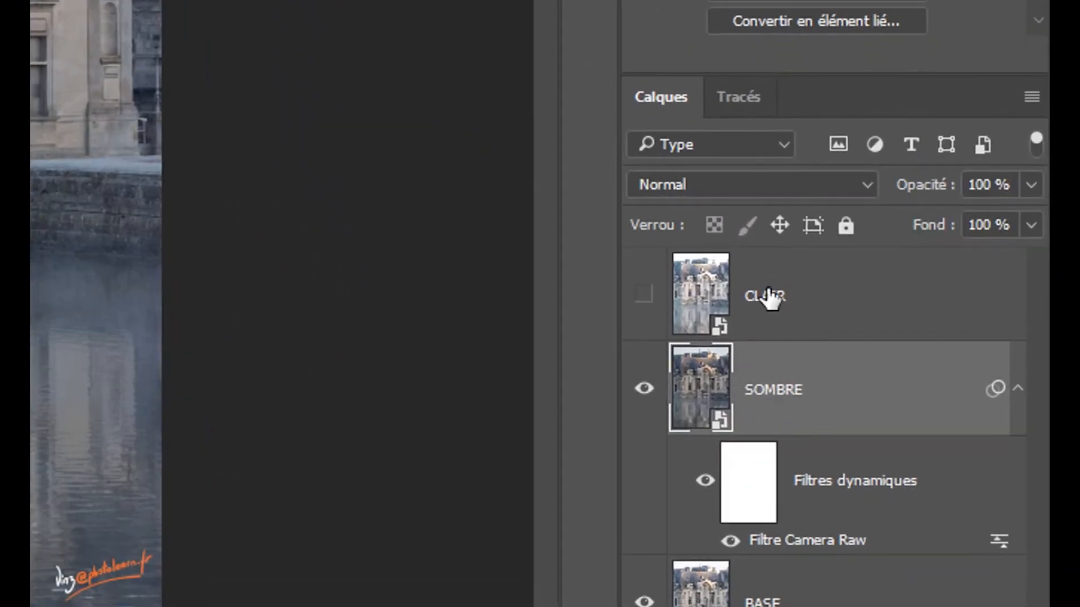
# Reopen the SOMBRE layer's Camera Raw smart filter to review its settings and close it without changes.
pyautogui.doubleClick(789, 541)
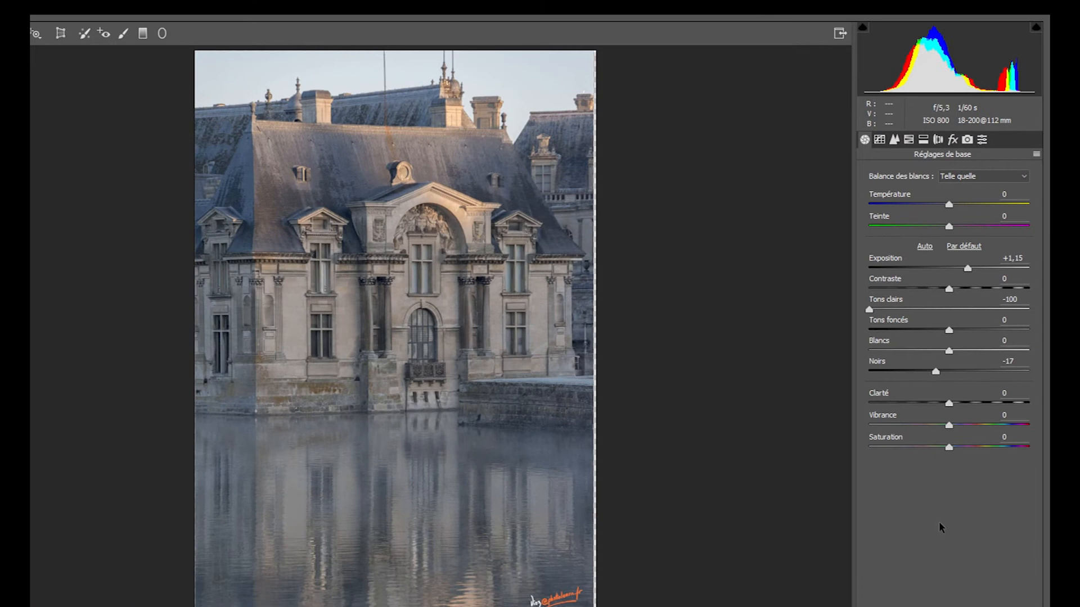
pyautogui.press('Return')
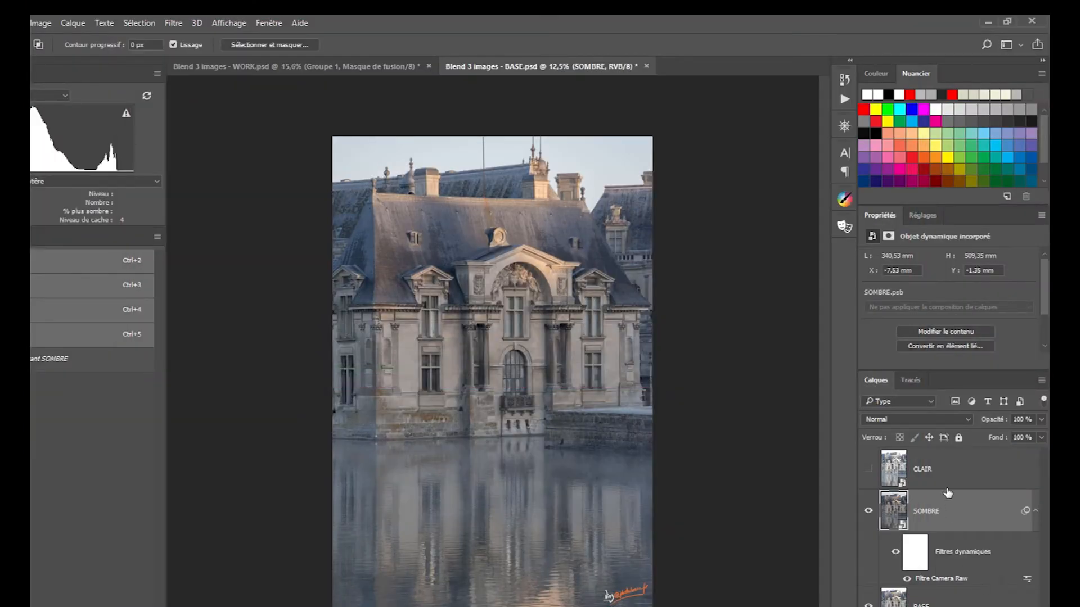
# Show the CLAIR layer and convert it to a smart object.
pyautogui.click(868, 469)
pyautogui.rightClick(949, 474)
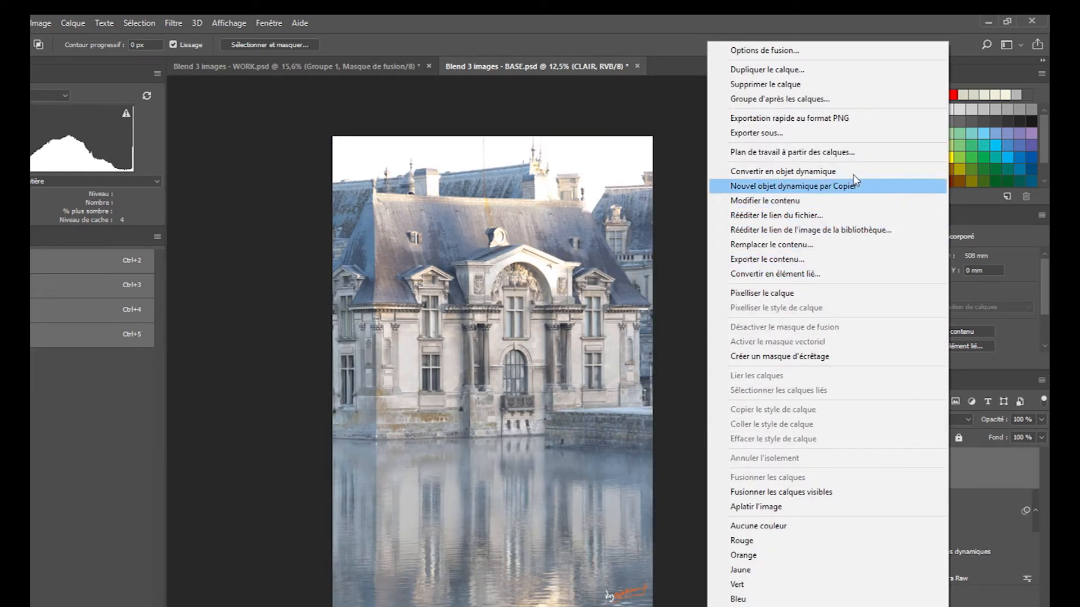
pyautogui.click(859, 173)
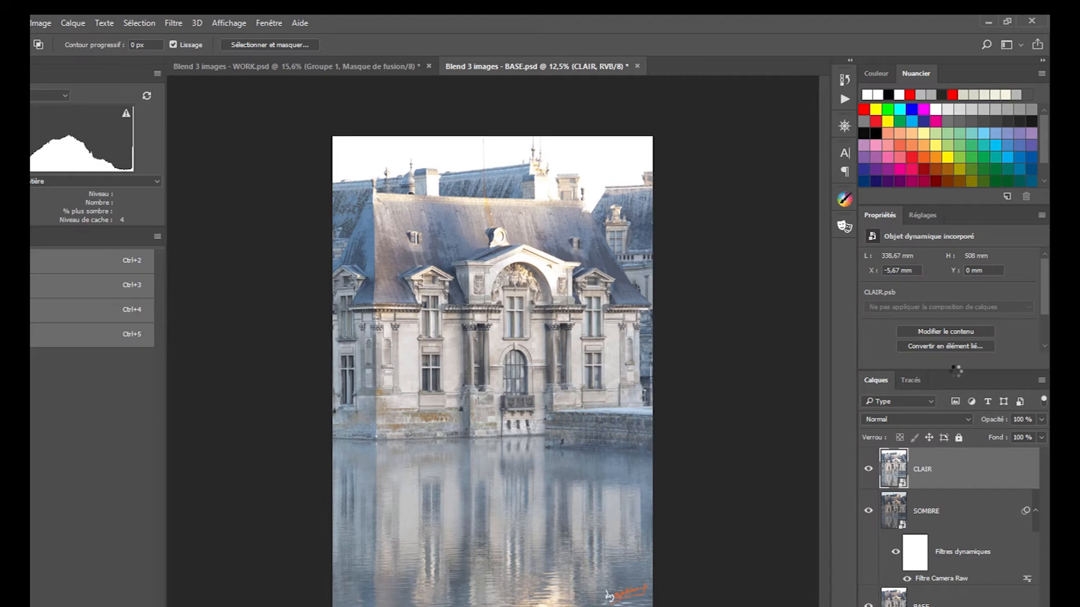
# Apply the Camera Raw filter to the CLAIR layer with Exposition -0,55, Tons foncés +26 and Noirs -48.
pyautogui.click(178, 25)
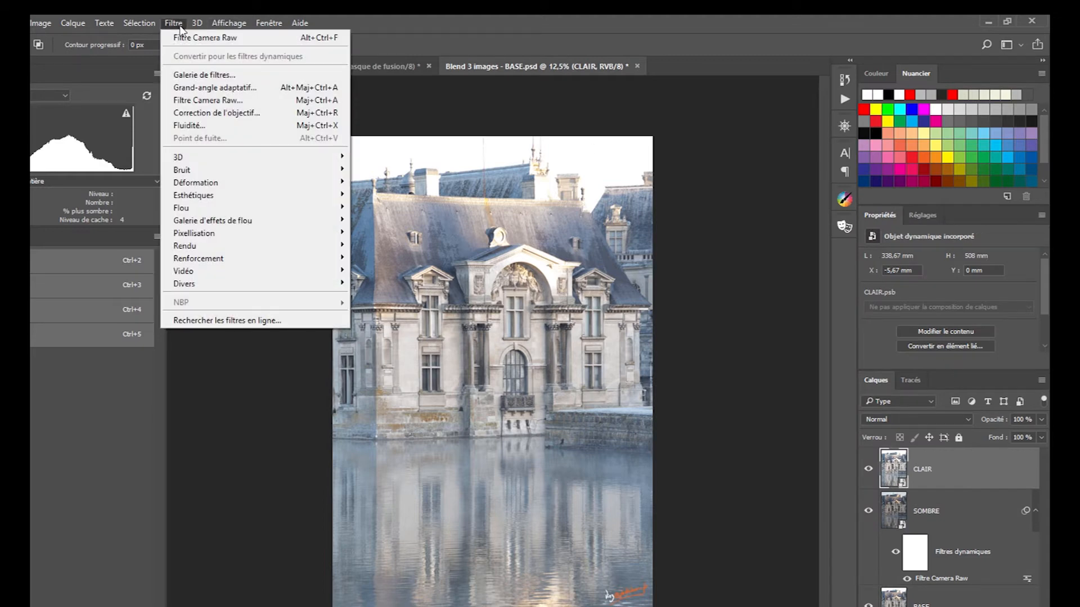
pyautogui.click(204, 101)
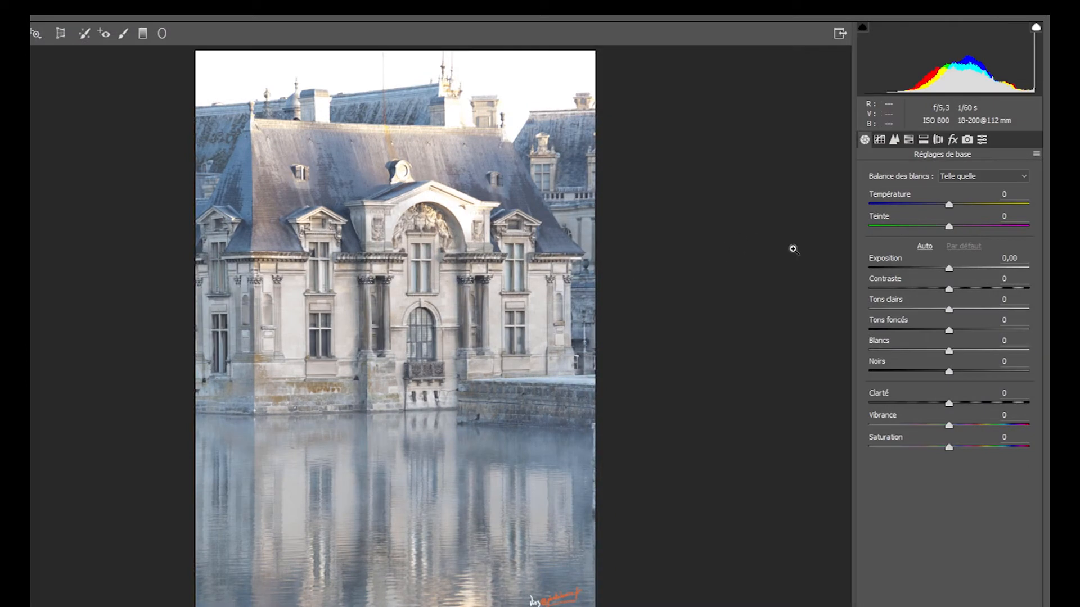
pyautogui.moveTo(951, 276); pyautogui.dragTo(941, 272)
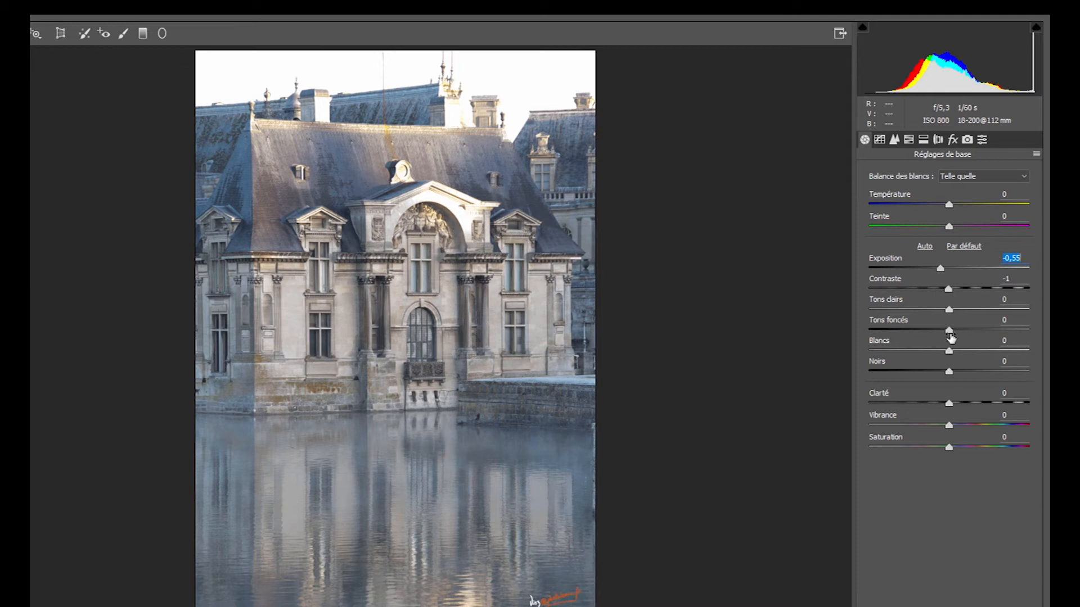
pyautogui.moveTo(950, 334); pyautogui.dragTo(969, 331)
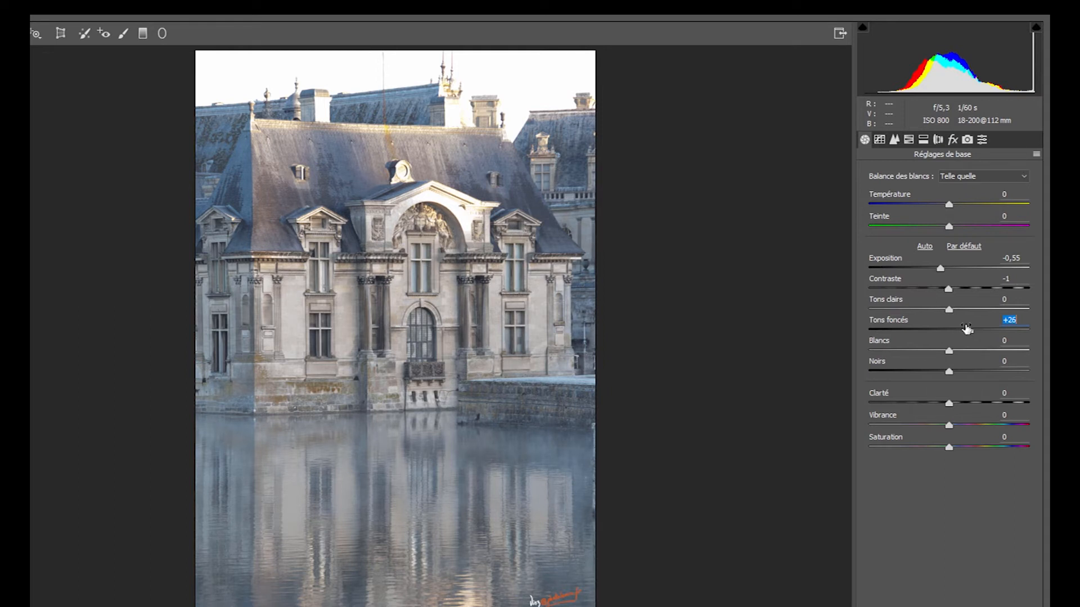
pyautogui.moveTo(949, 372); pyautogui.dragTo(911, 372)
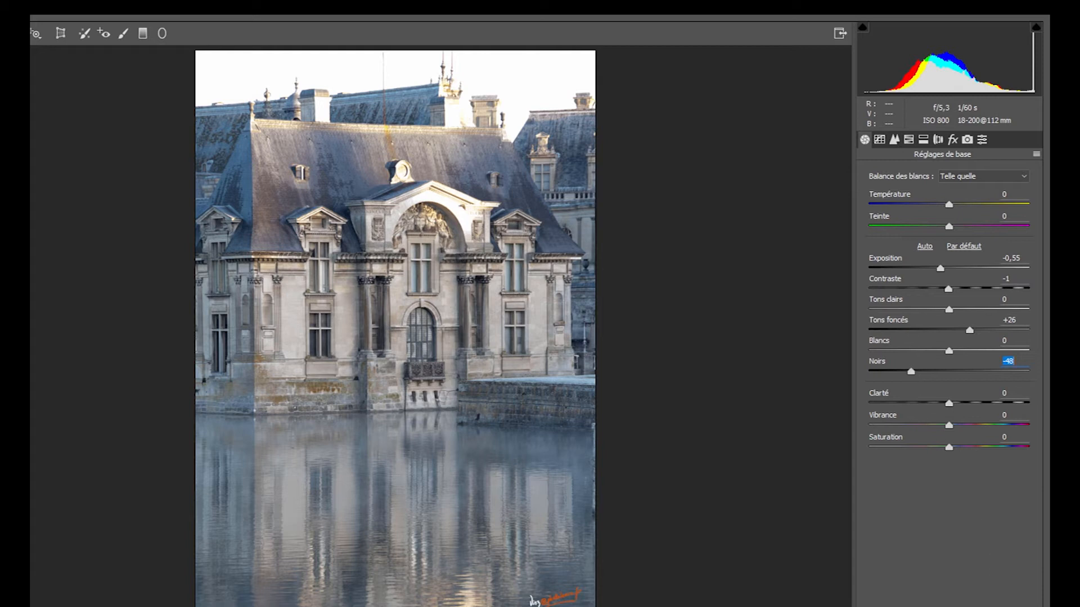
pyautogui.press('Return')
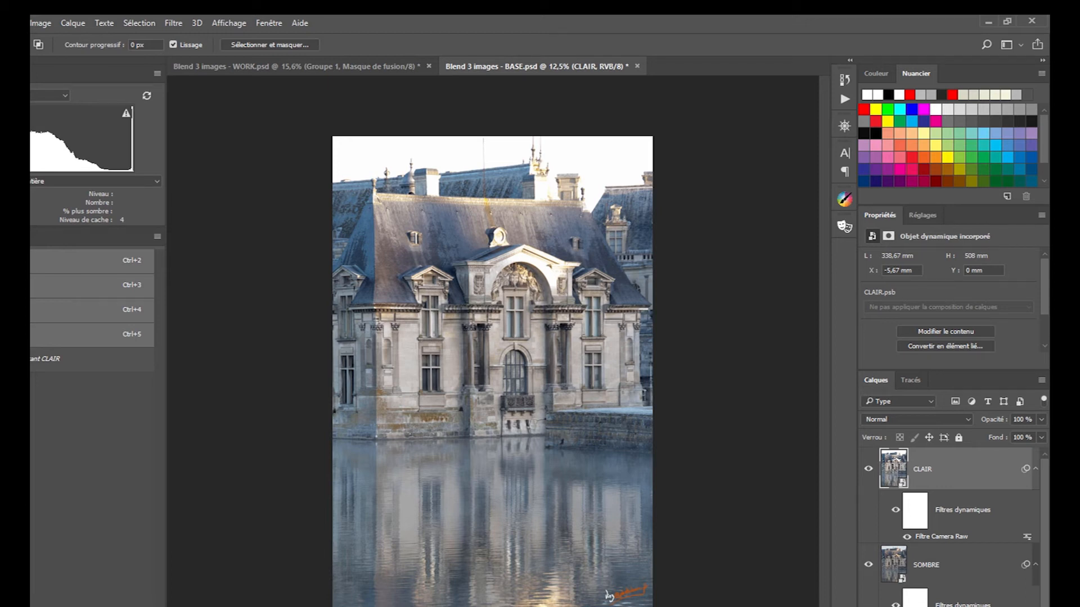
# Toggle the visibility of the SOMBRE and CLAIR layers to compare their colours and contrast with BASE, leaving both visible.
pyautogui.click(868, 565)
pyautogui.click(869, 469)
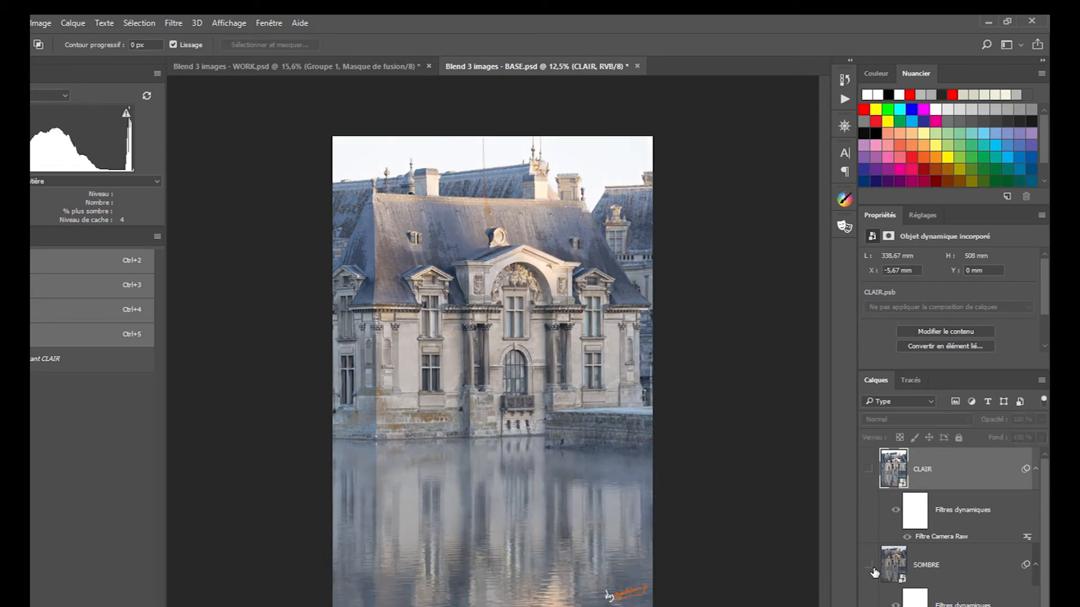
pyautogui.click(869, 565)
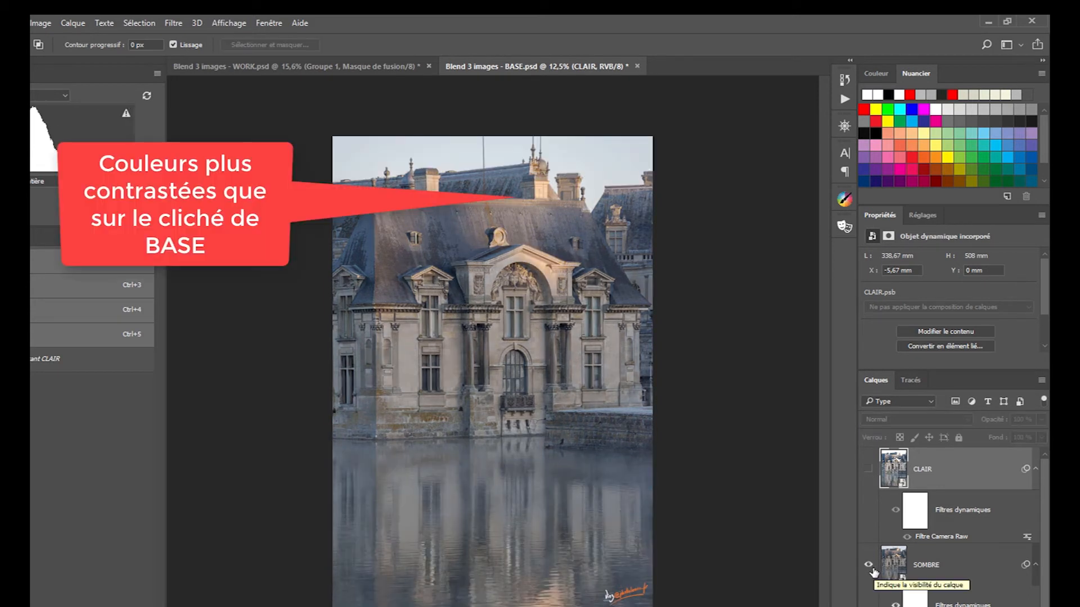
pyautogui.click(870, 569)
pyautogui.click(871, 567)
pyautogui.click(871, 567)
pyautogui.click(870, 565)
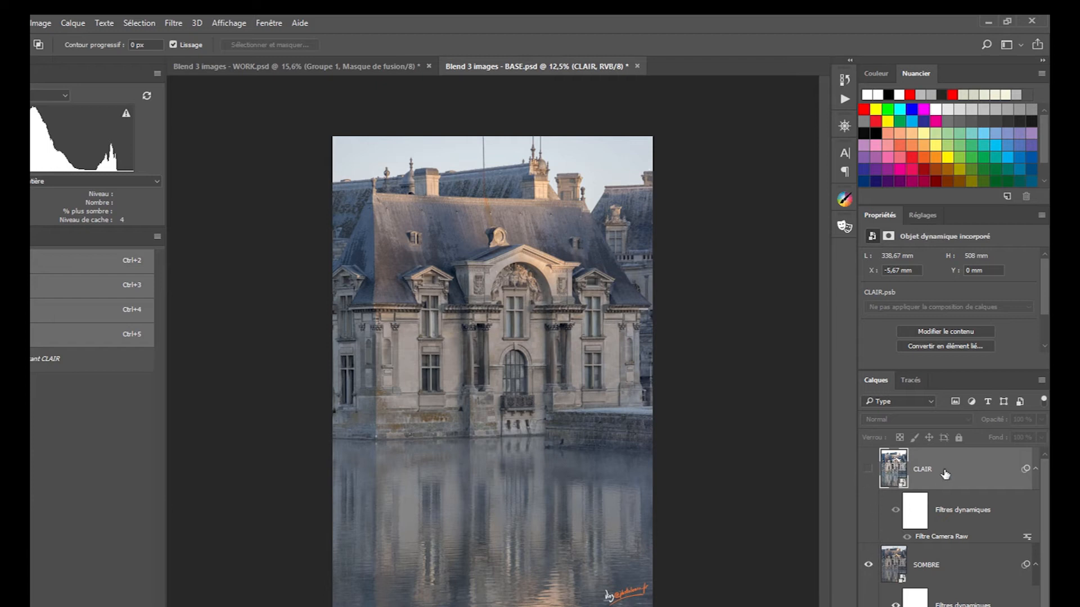
pyautogui.click(868, 470)
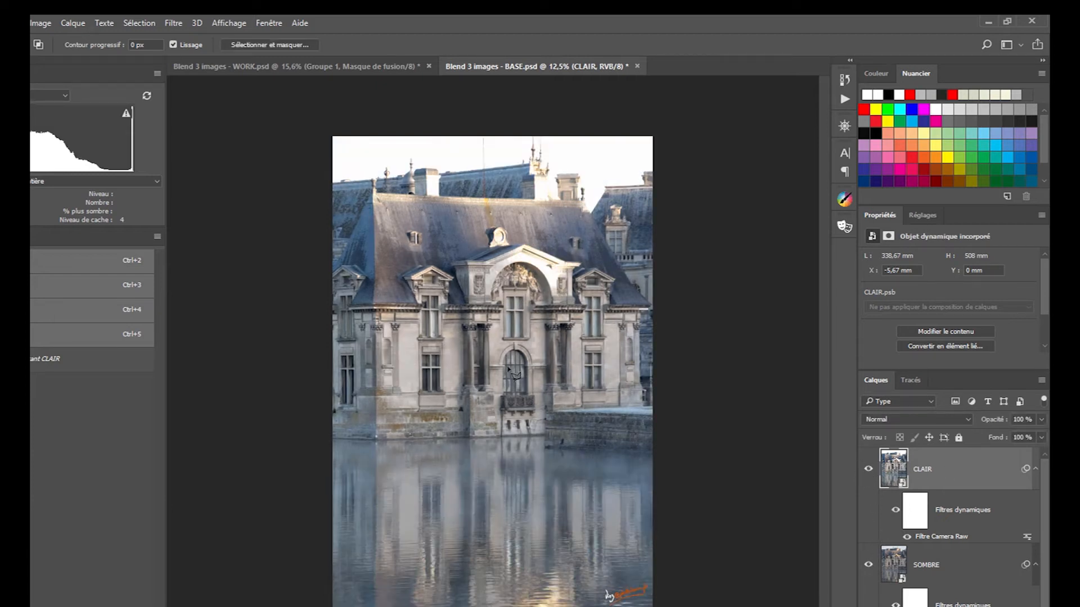
# Compare the image noise around the facade's columns with the CLAIR layer shown and hidden.
pyautogui.press('z')
pyautogui.moveTo(527, 368); pyautogui.dragTo(643, 386)
pyautogui.click(869, 469)
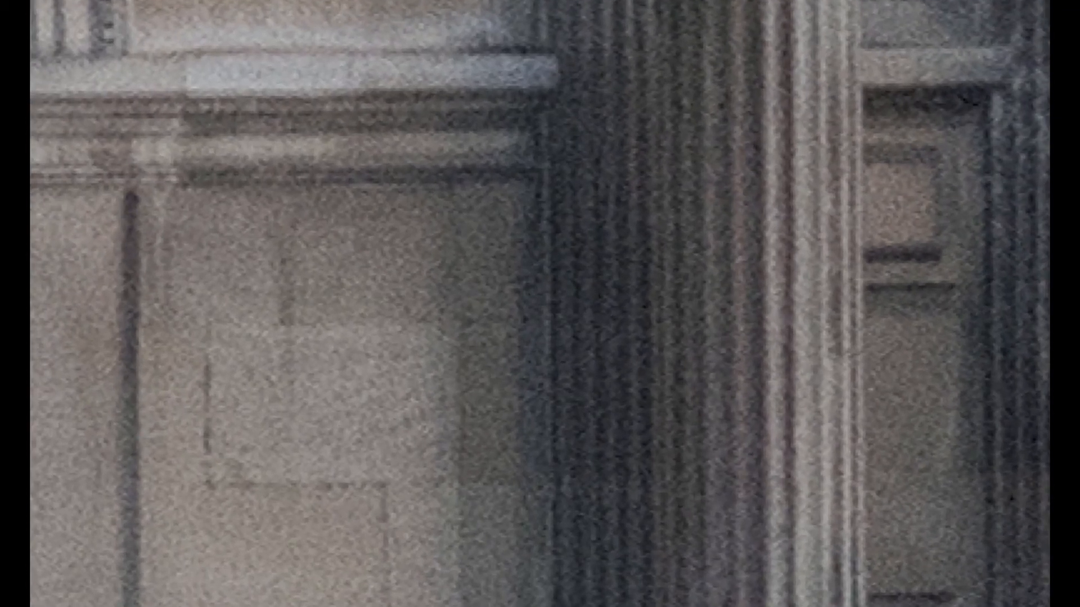
pyautogui.click(872, 471)
pyautogui.click(872, 470)
pyautogui.click(872, 471)
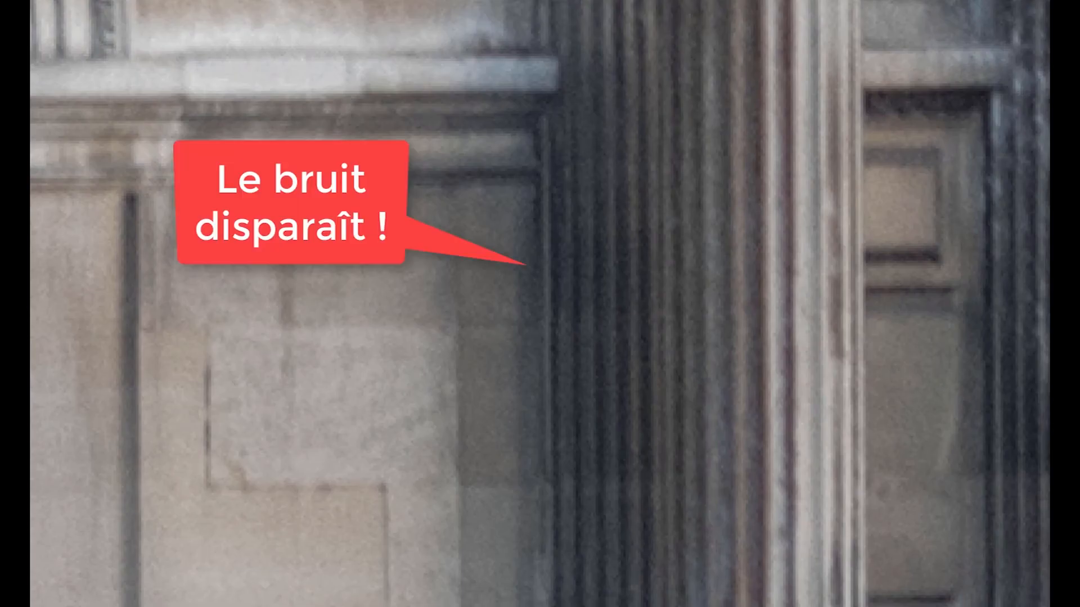
pyautogui.click(871, 471)
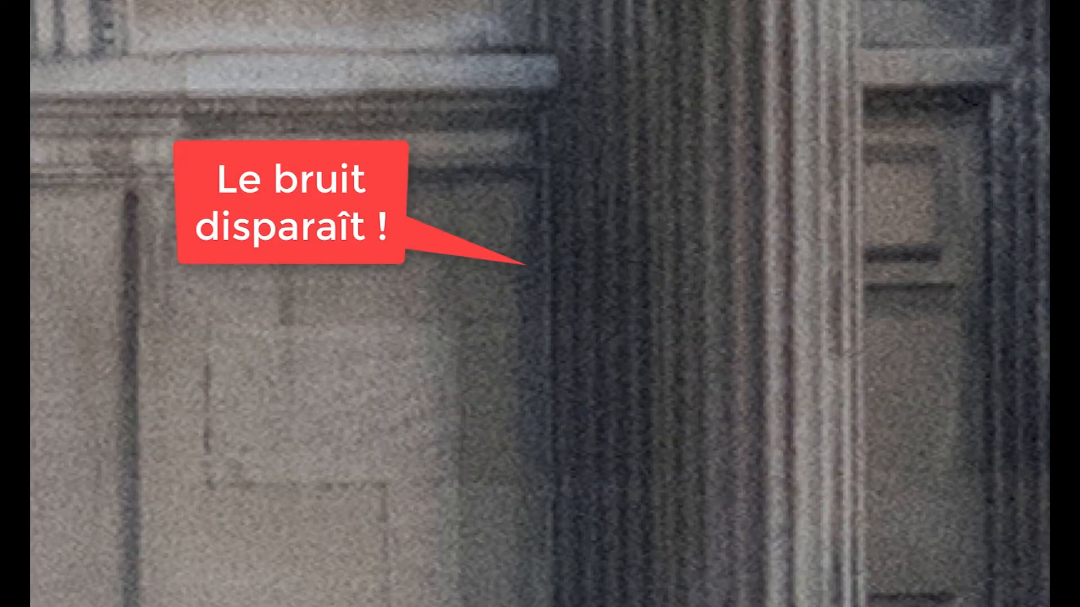
pyautogui.click(871, 471)
pyautogui.click(872, 470)
pyautogui.click(872, 471)
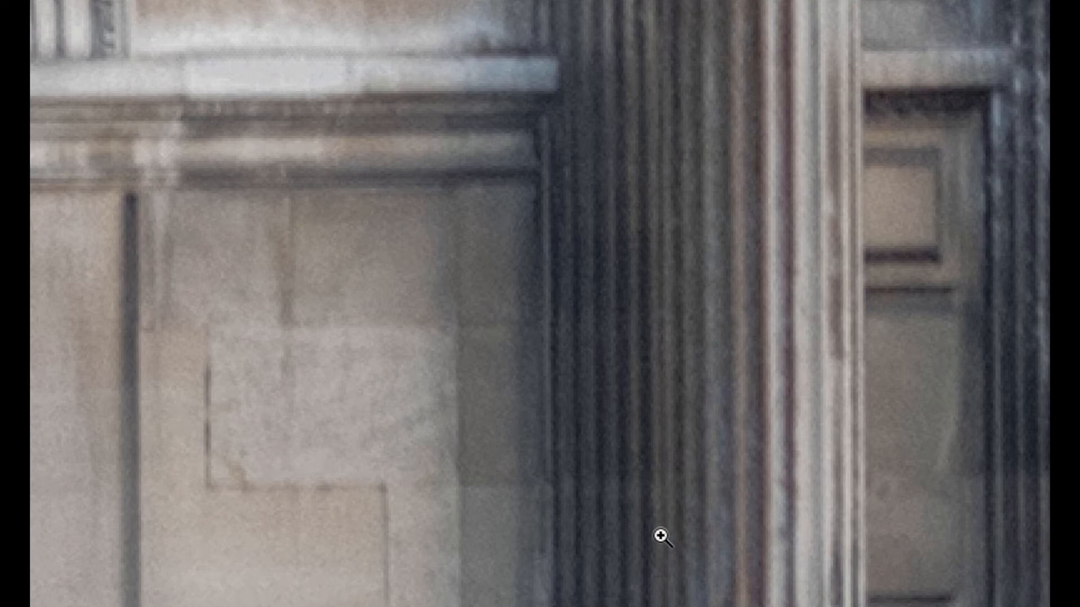
# Hide the CLAIR and SOMBRE layers and select the BASE layer.
pyautogui.keyDown('alt'); pyautogui.click(622, 506); pyautogui.keyUp('alt')
pyautogui.keyDown('alt'); pyautogui.click(577, 493); pyautogui.keyUp('alt')
pyautogui.keyDown('alt'); pyautogui.click(577, 493); pyautogui.keyUp('alt')
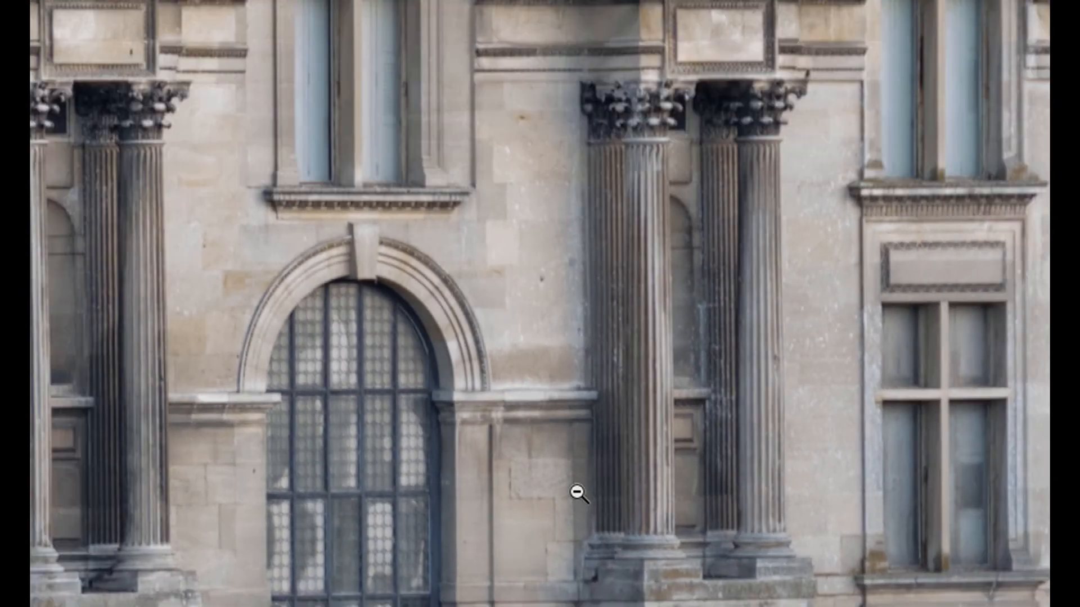
pyautogui.keyDown('alt'); pyautogui.click(578, 492); pyautogui.keyUp('alt')
pyautogui.keyDown('alt'); pyautogui.click(578, 493); pyautogui.keyUp('alt')
pyautogui.keyDown('alt'); pyautogui.click(524, 471); pyautogui.keyUp('alt')
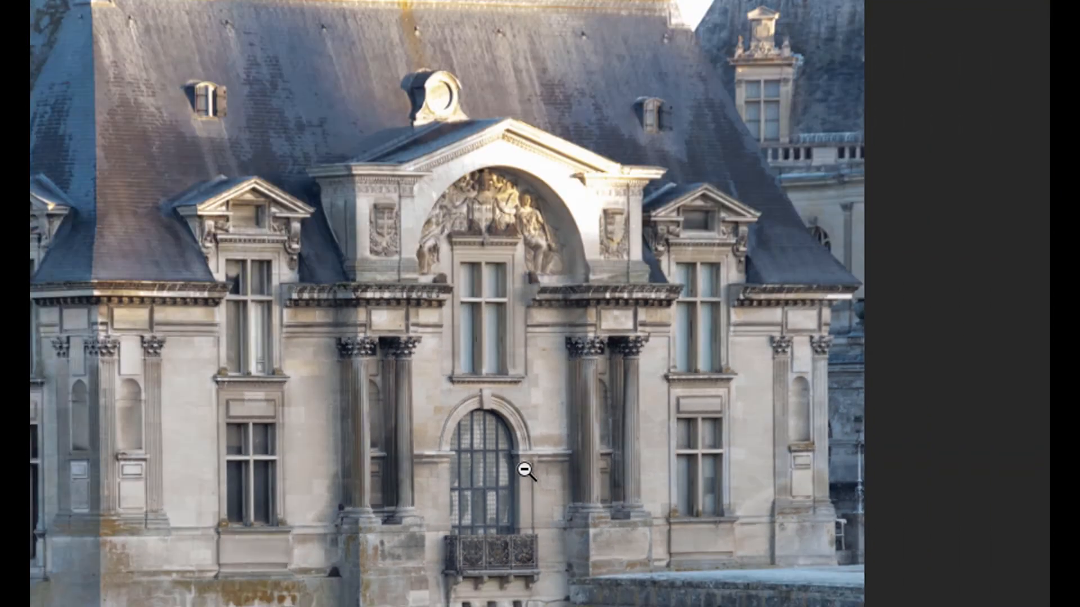
pyautogui.keyDown('alt'); pyautogui.click(527, 469); pyautogui.keyUp('alt')
pyautogui.moveTo(734, 563); pyautogui.dragTo(732, 432)
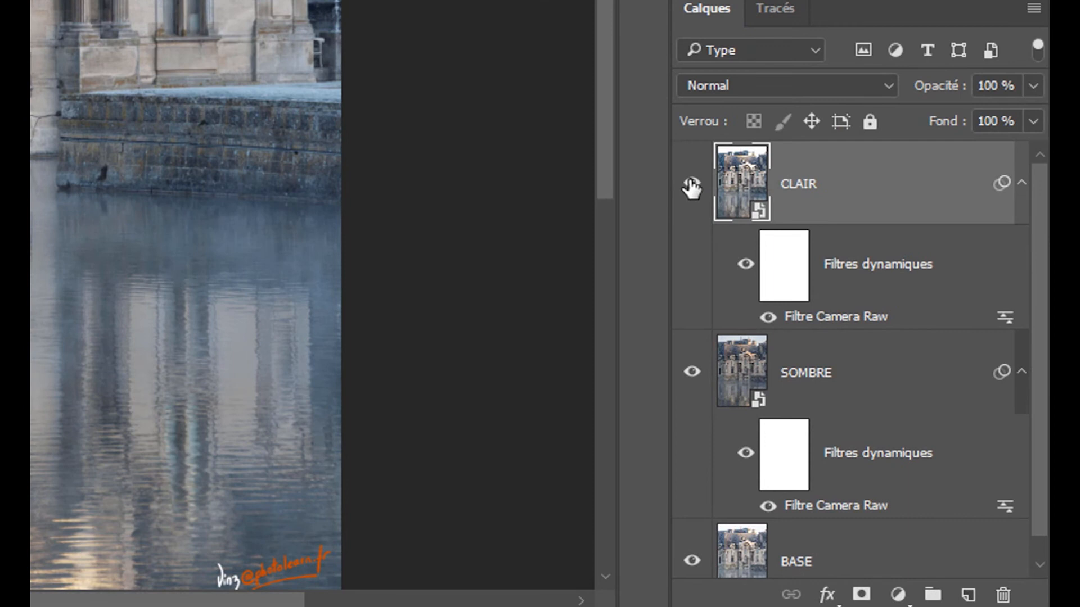
pyautogui.click(691, 185)
pyautogui.click(692, 371)
pyautogui.click(828, 549)
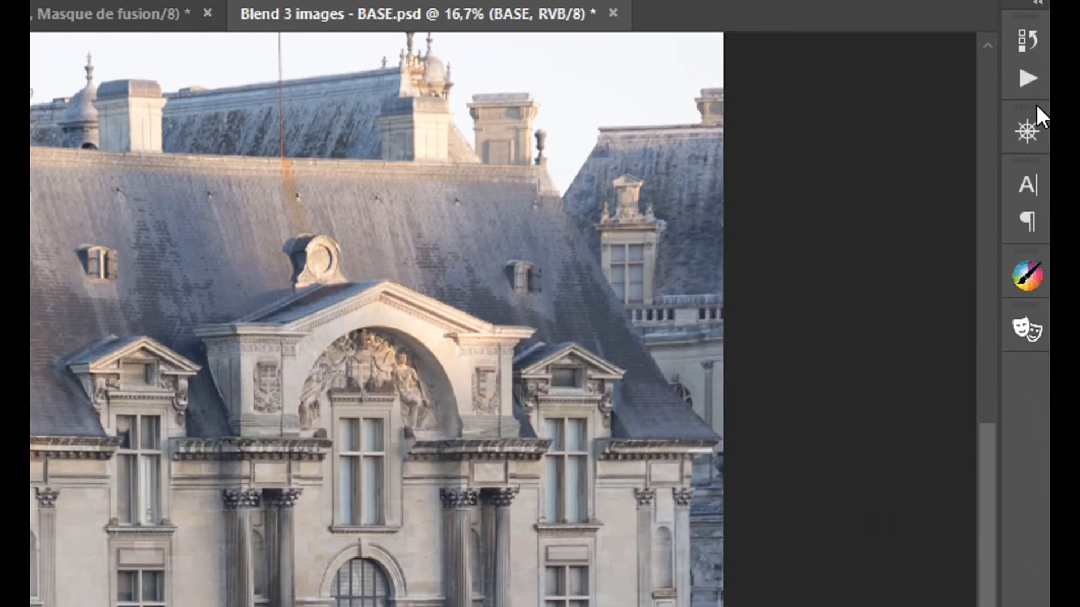
# Generate the Blanc and Noir luminosity mask channels with an action, and inspect the Blanc_1 and Blanc_2 channels.
pyautogui.click(1022, 80)
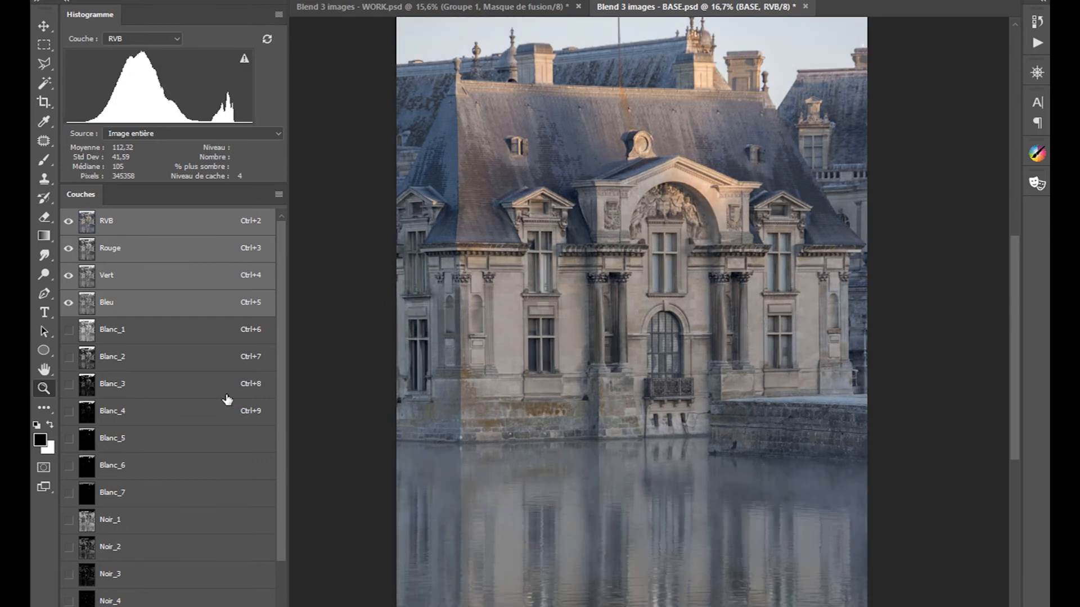
pyautogui.click(119, 337)
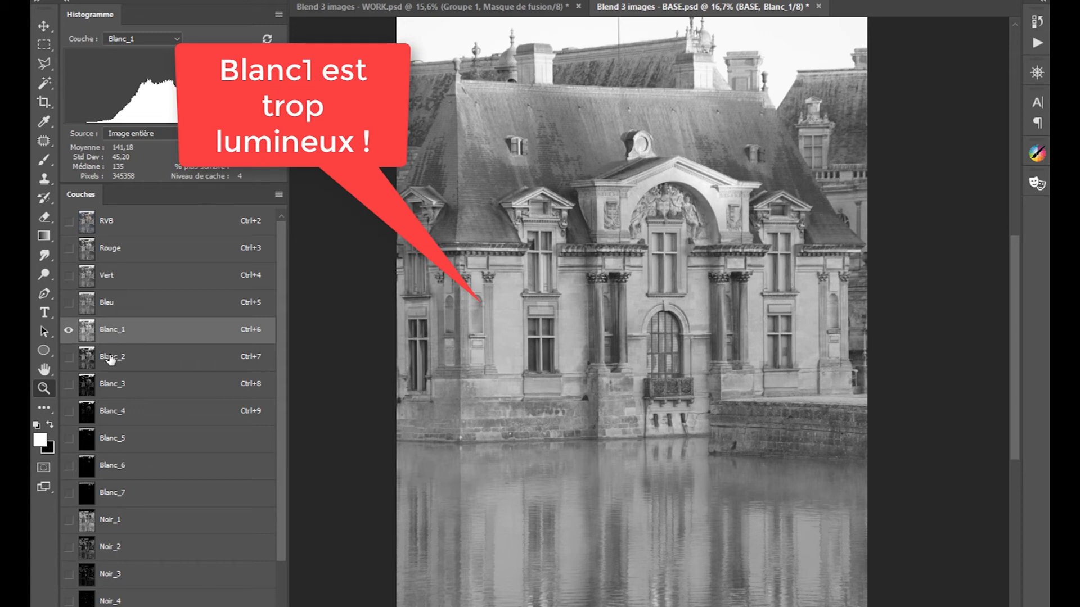
pyautogui.click(109, 359)
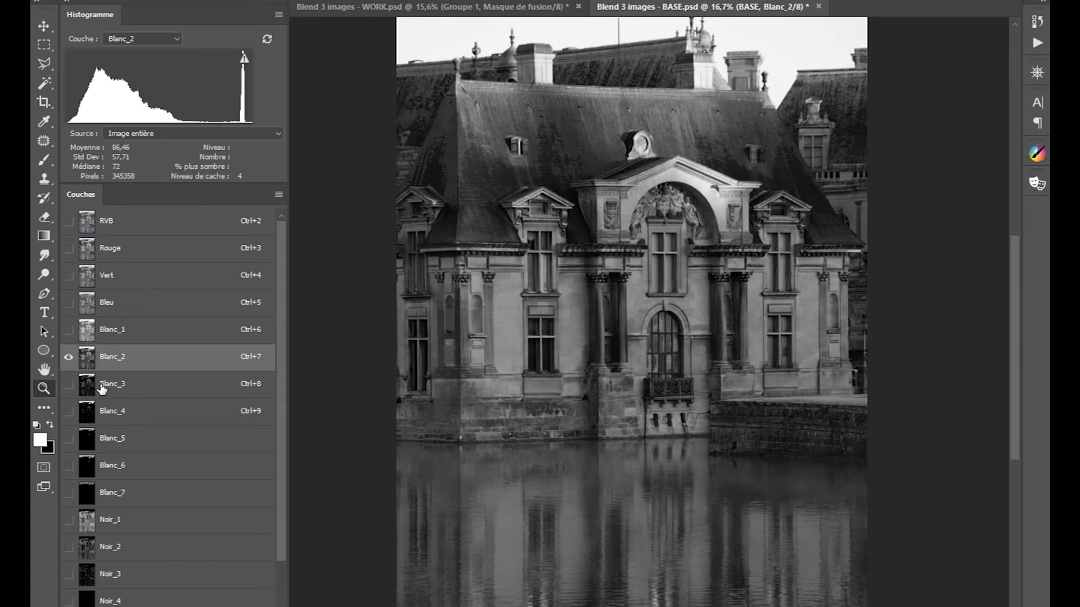
# Load the Blanc_3 channel as a selection and add it as a layer mask on the SOMBRE layer.
pyautogui.click(101, 387)
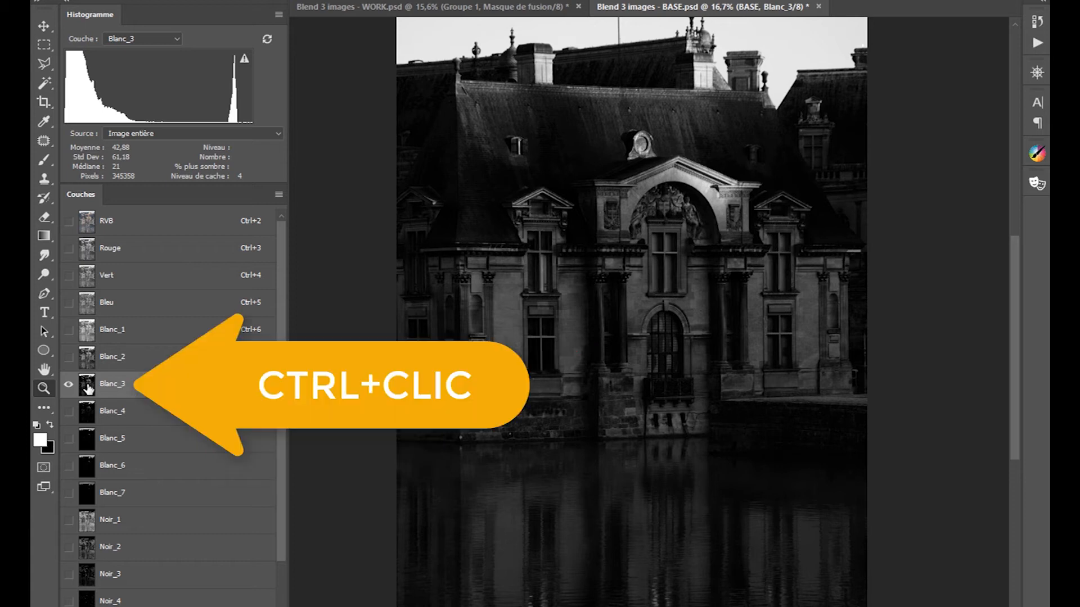
pyautogui.keyDown('ctrl'); pyautogui.click(88, 387); pyautogui.keyUp('ctrl')
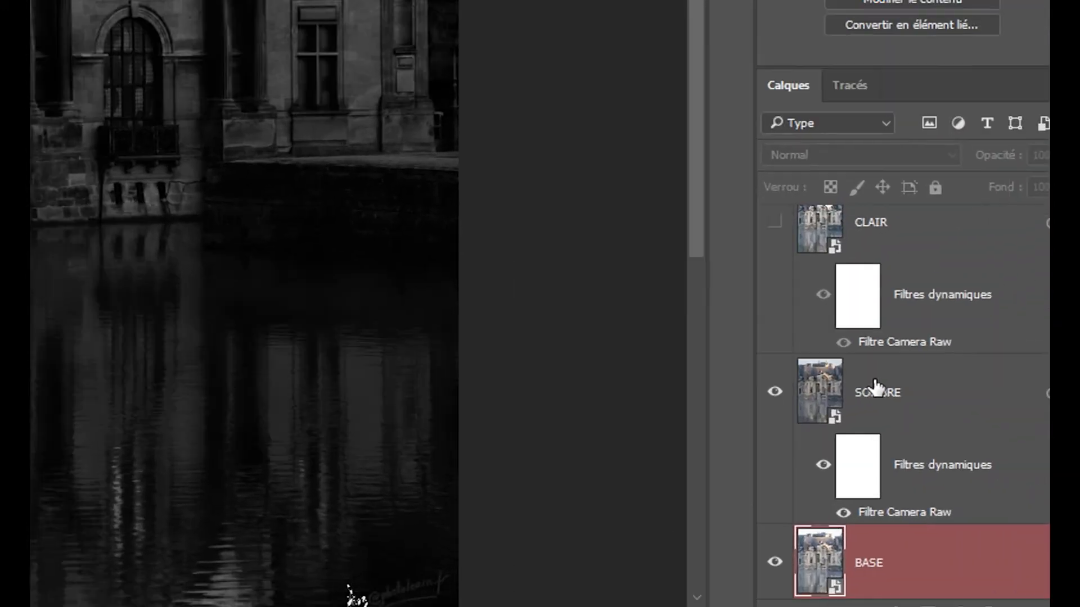
pyautogui.click(872, 381)
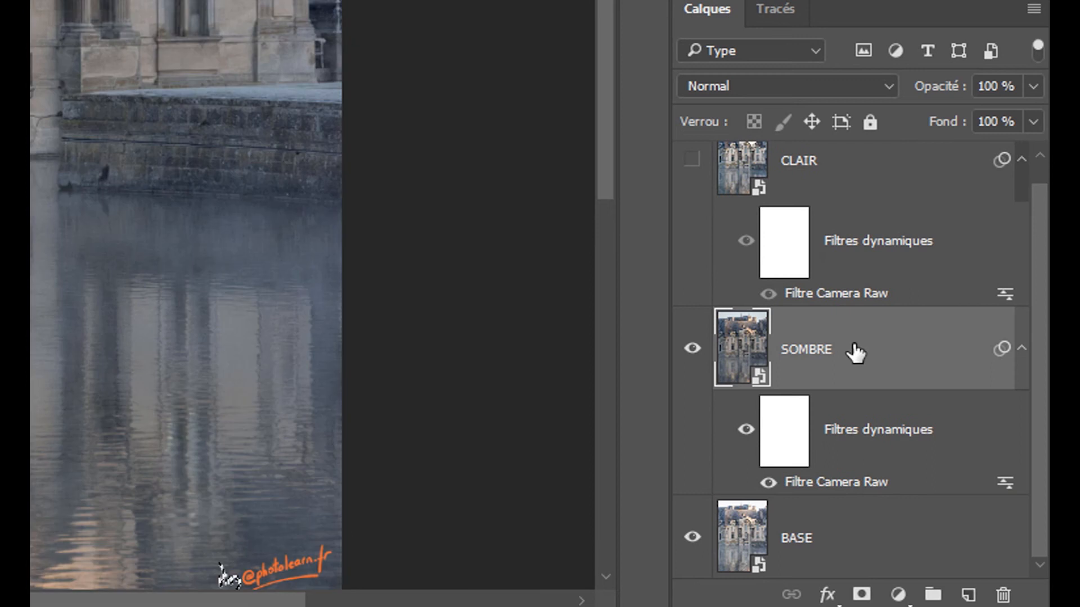
pyautogui.click(862, 594)
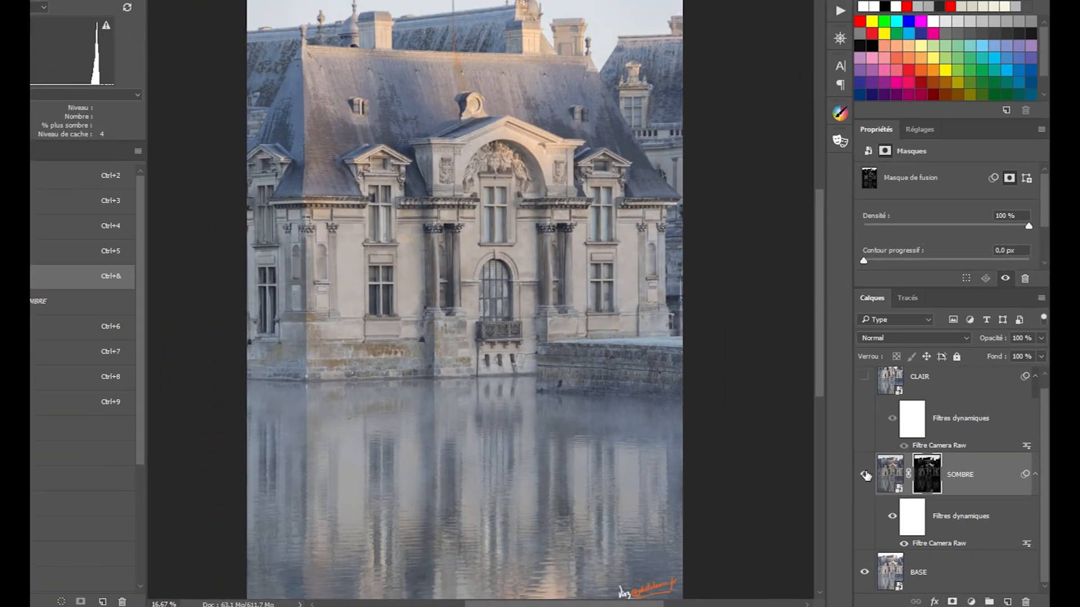
# Toggle the masked SOMBRE layer's visibility to compare the sky and the orange tones with BASE, leaving it visible.
pyautogui.click(866, 475)
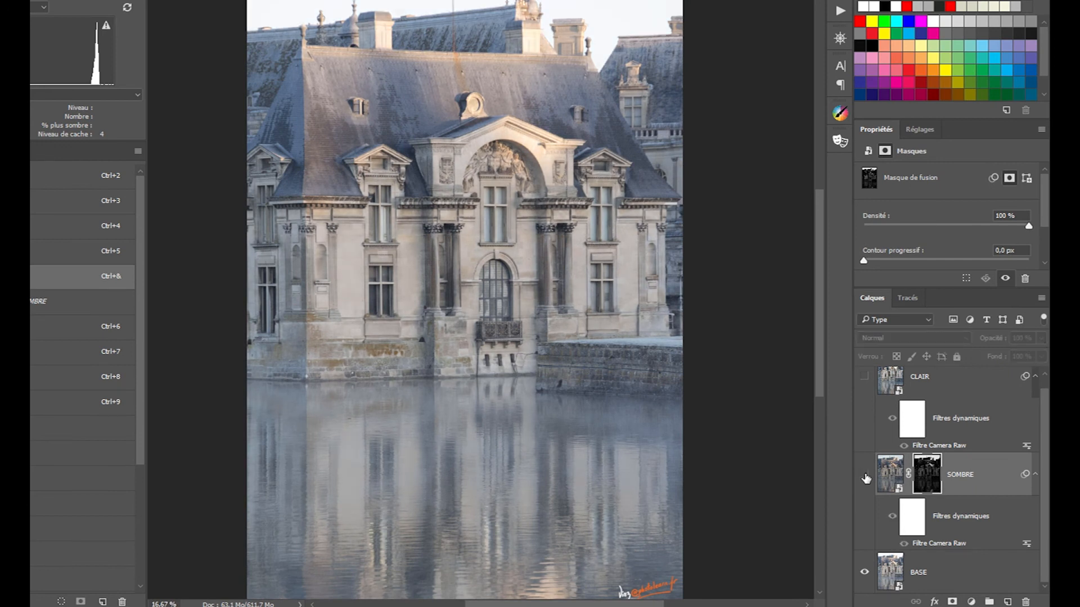
pyautogui.click(866, 476)
pyautogui.click(867, 477)
pyautogui.click(866, 476)
pyautogui.click(866, 476)
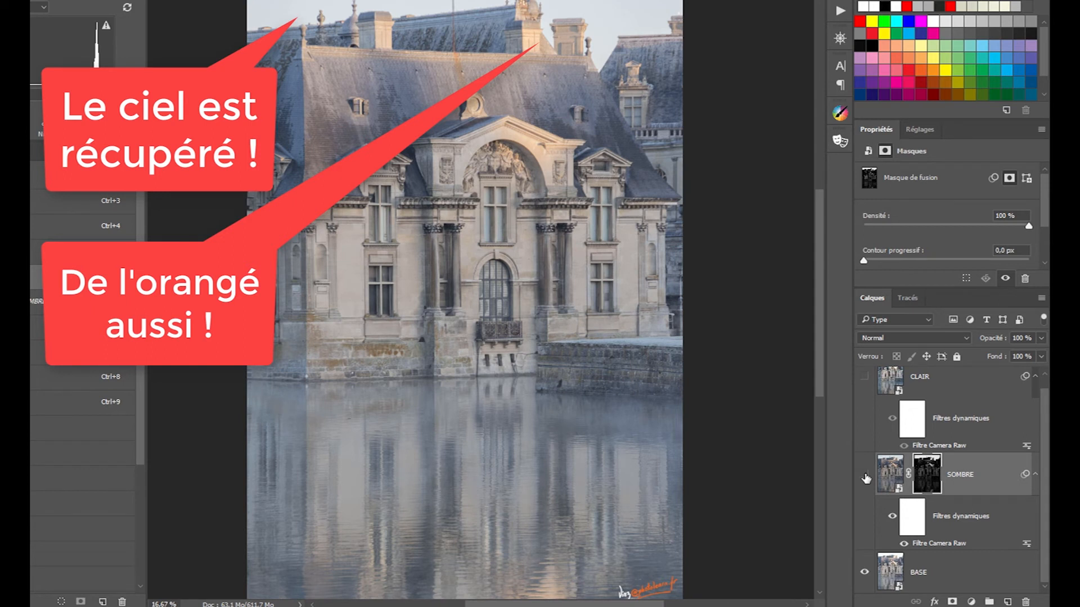
pyautogui.click(867, 477)
pyautogui.click(866, 476)
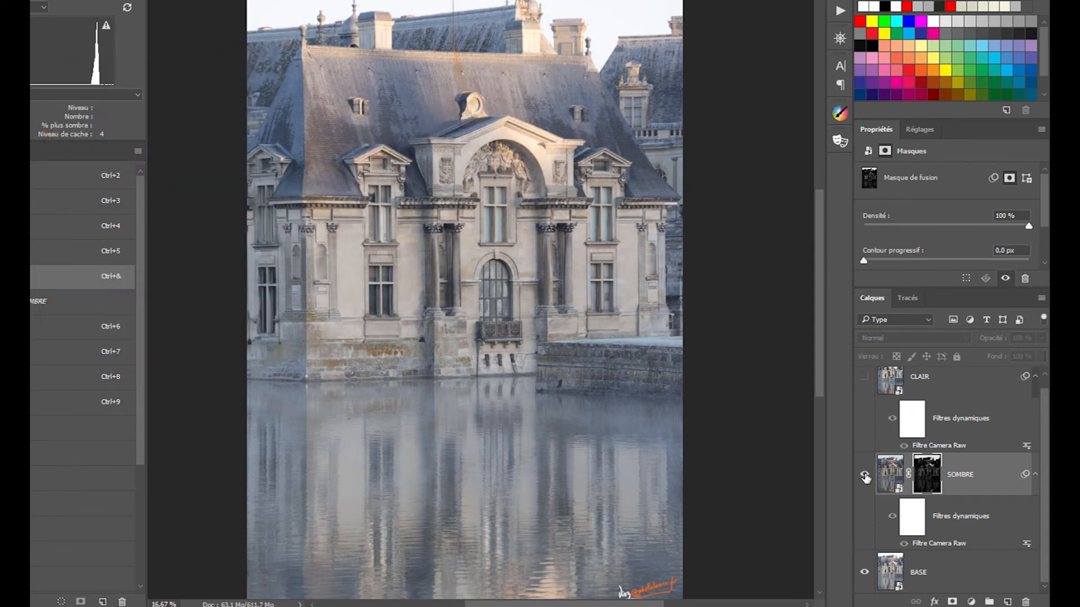
pyautogui.click(866, 476)
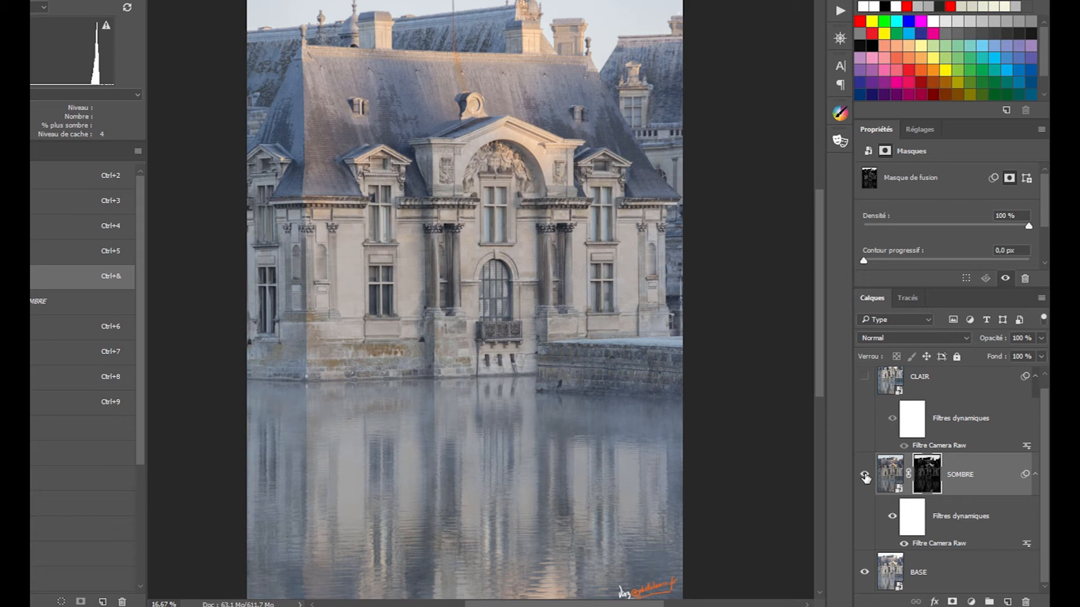
# Hide the BASE layer to inspect the masked SOMBRE layer alone, restore it, and compare the image with SOMBRE off and on.
pyautogui.click(864, 572)
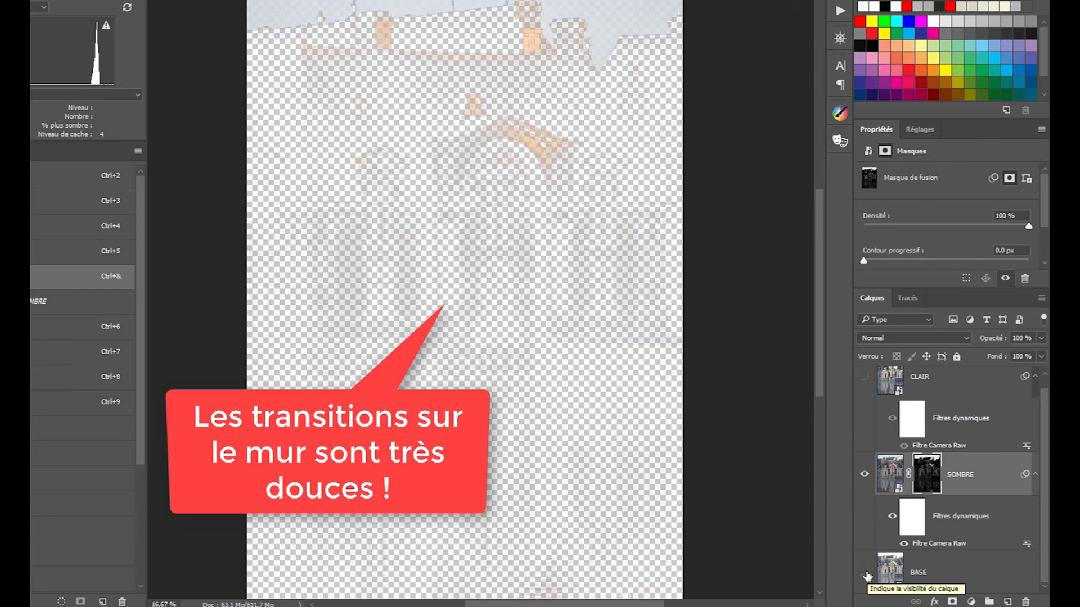
pyautogui.click(865, 573)
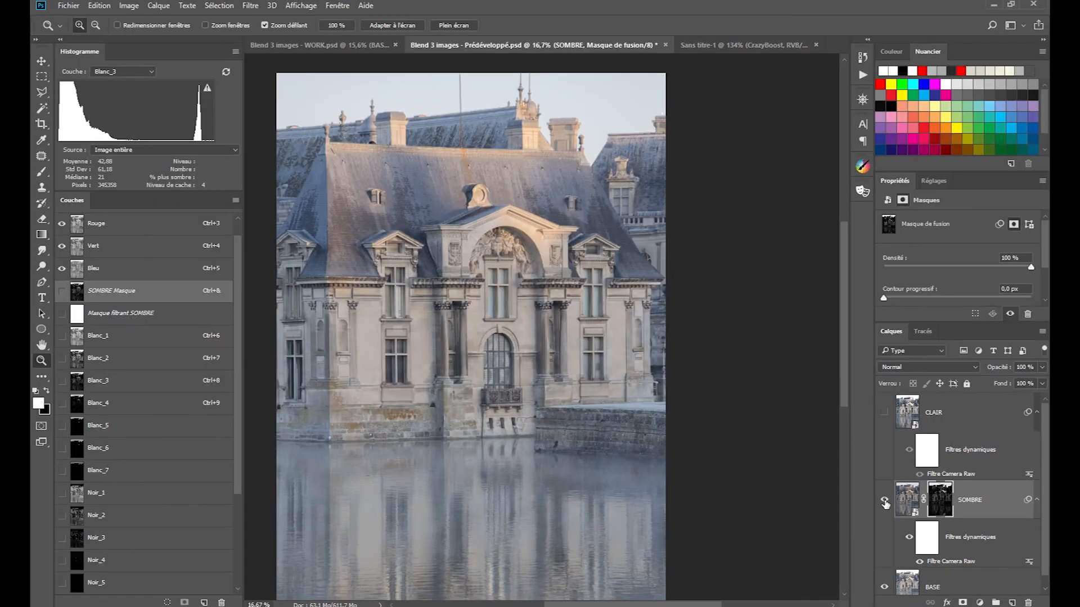
pyautogui.click(884, 500)
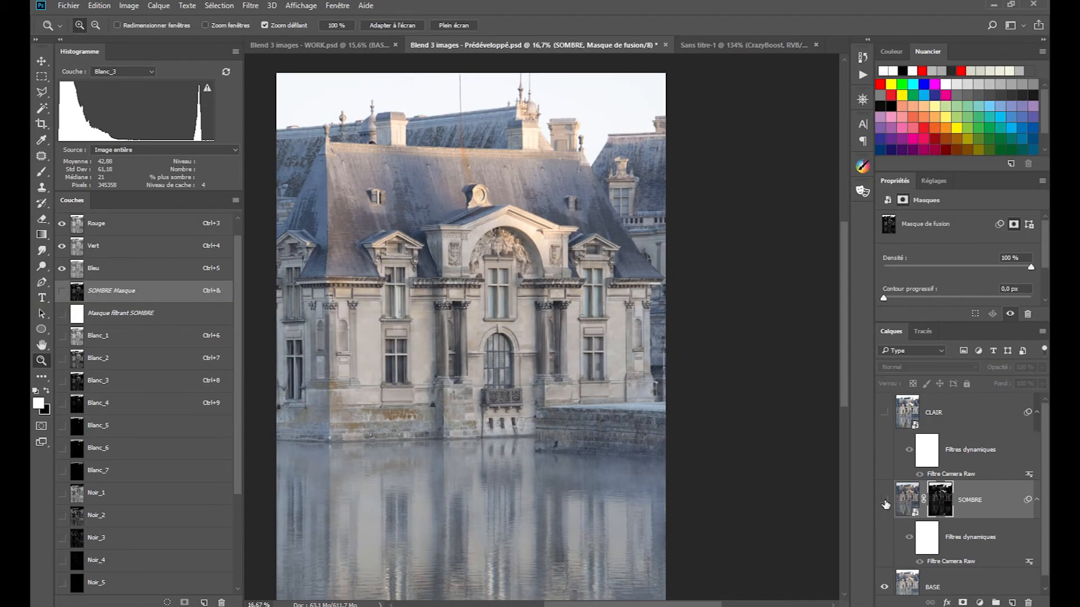
pyautogui.click(885, 501)
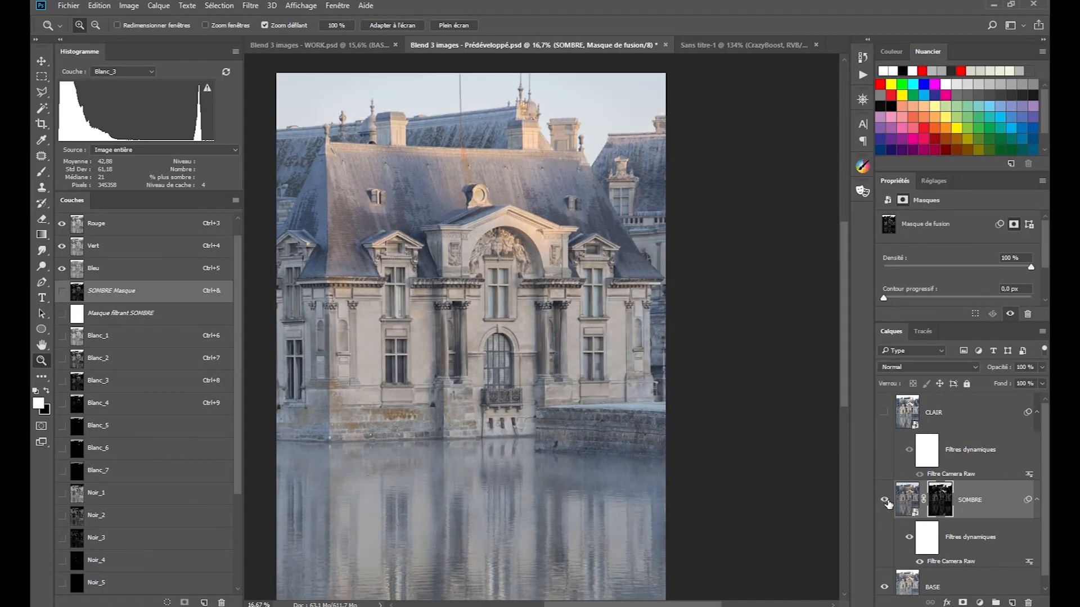
# Show and select the CLAIR layer, load the Noir_1 channel as a selection, and add it as the layer's mask.
pyautogui.click(885, 413)
pyautogui.click(948, 413)
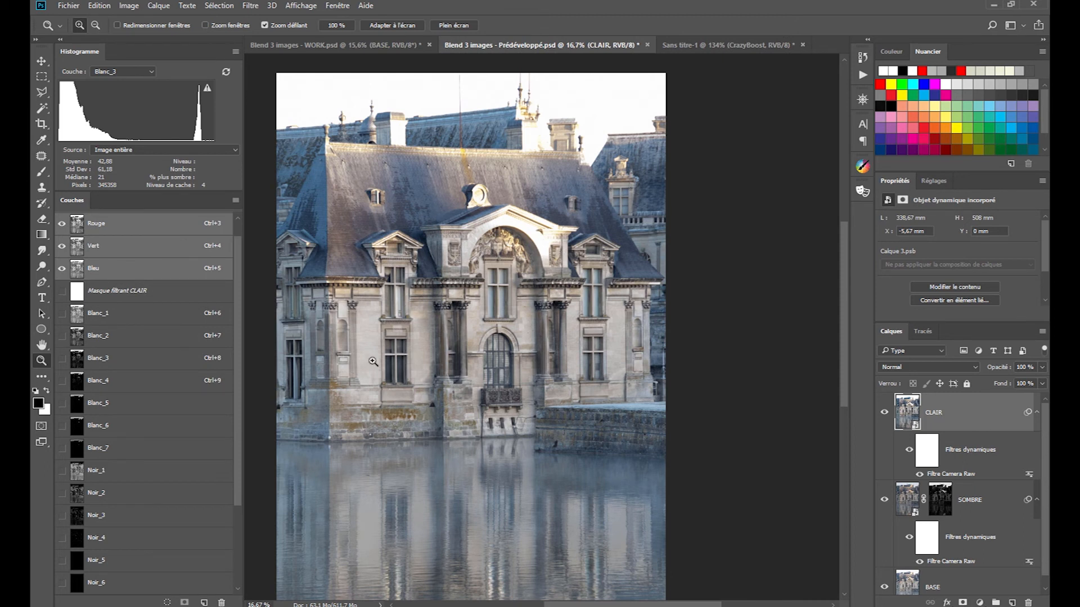
pyautogui.keyDown('ctrl'); pyautogui.click(79, 474); pyautogui.keyUp('ctrl')
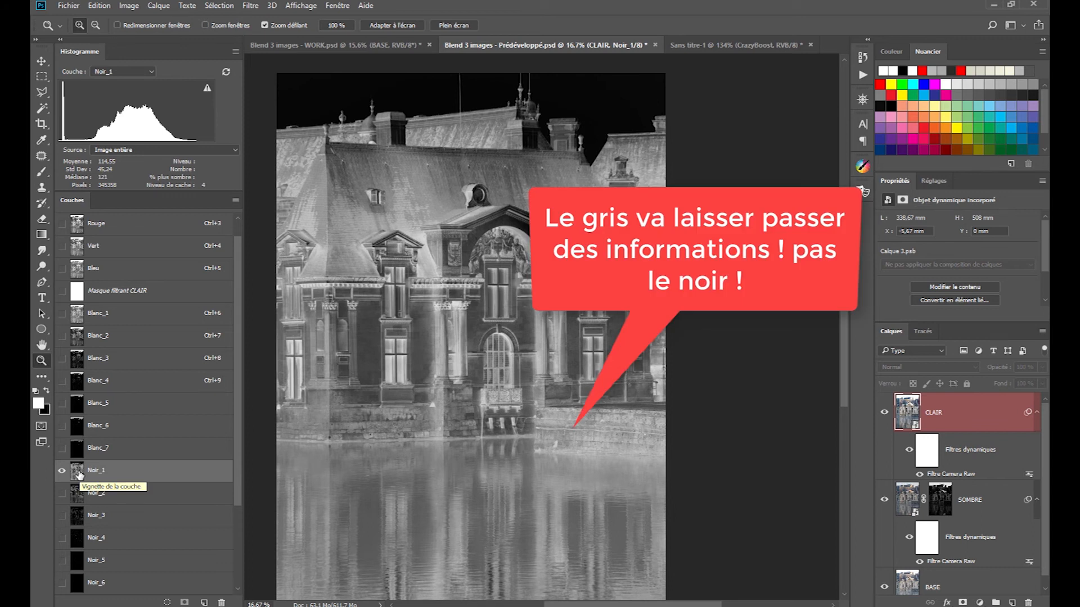
pyautogui.keyDown('ctrl'); pyautogui.click(79, 475); pyautogui.keyUp('ctrl')
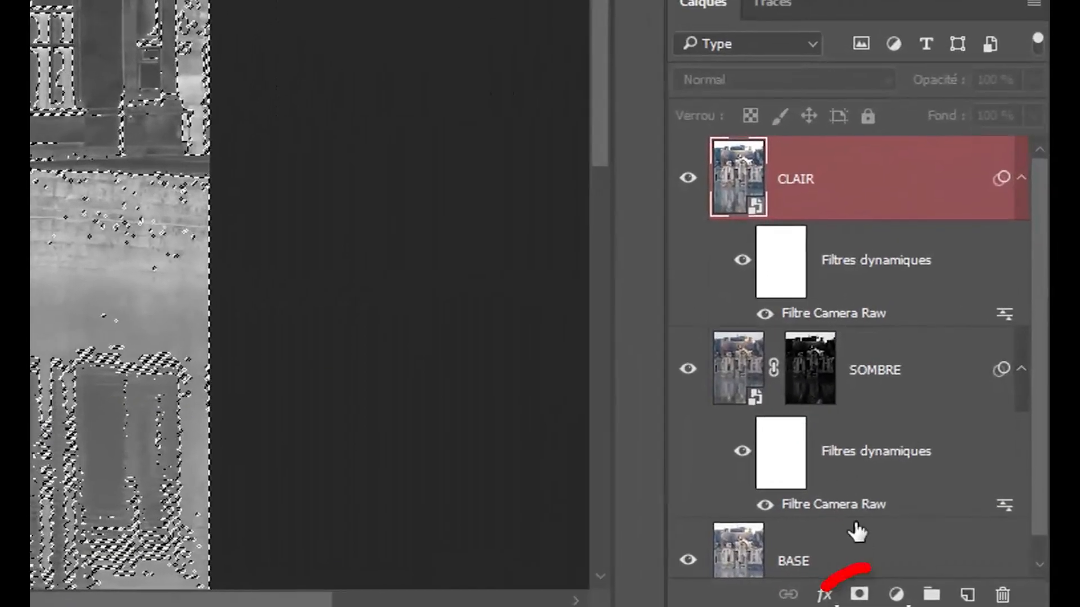
pyautogui.click(859, 594)
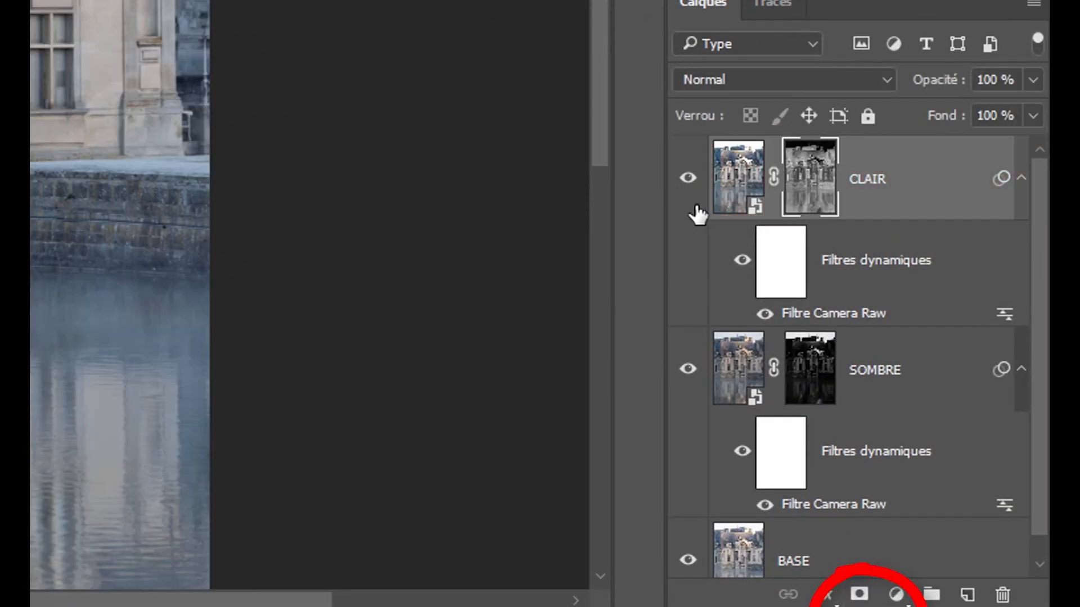
# Compare the image with the masked CLAIR layer off and on, and inspect it alone by temporarily hiding SOMBRE and BASE.
pyautogui.click(688, 178)
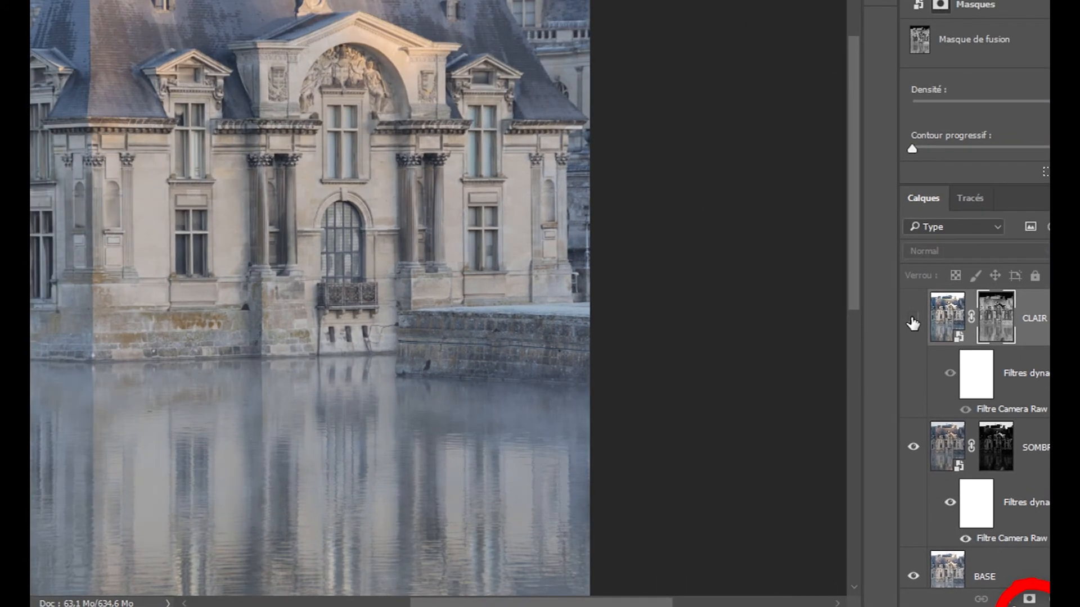
pyautogui.click(913, 320)
pyautogui.click(913, 320)
pyautogui.click(913, 319)
pyautogui.click(912, 447)
pyautogui.click(913, 576)
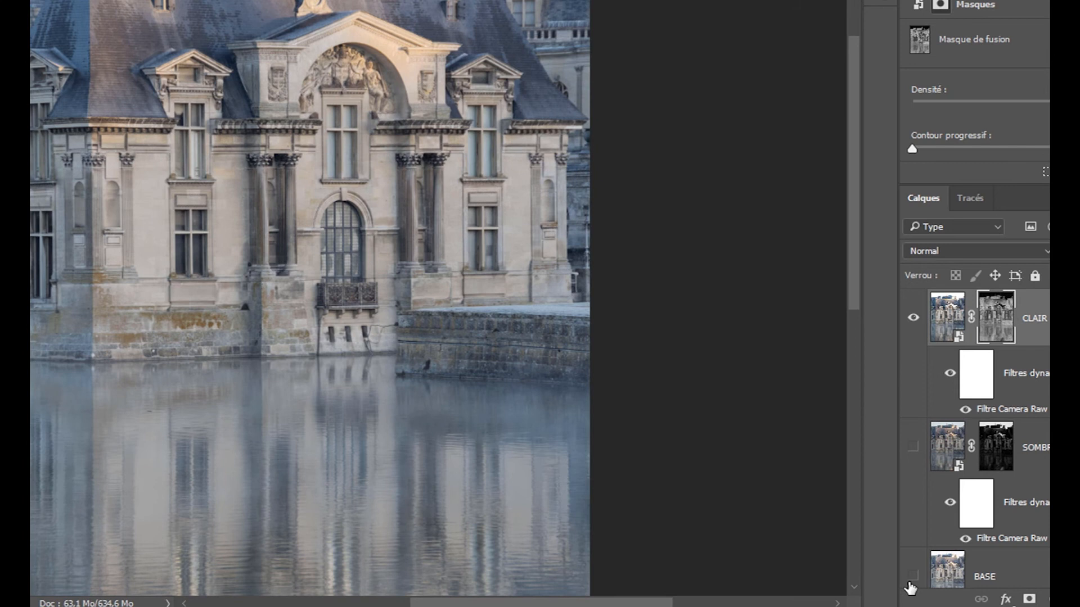
pyautogui.click(911, 580)
pyautogui.click(913, 446)
# Examine the facade's columns up close with the CLAIR layer hidden and shown to compare the noise.
pyautogui.moveTo(401, 171); pyautogui.dragTo(404, 180)
pyautogui.click(913, 317)
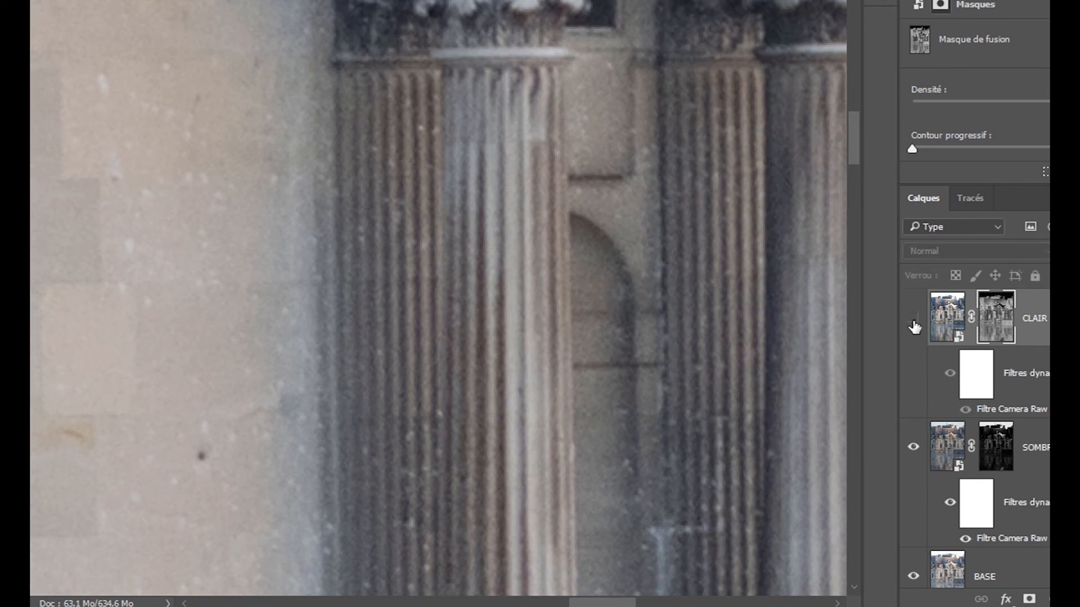
pyautogui.click(914, 320)
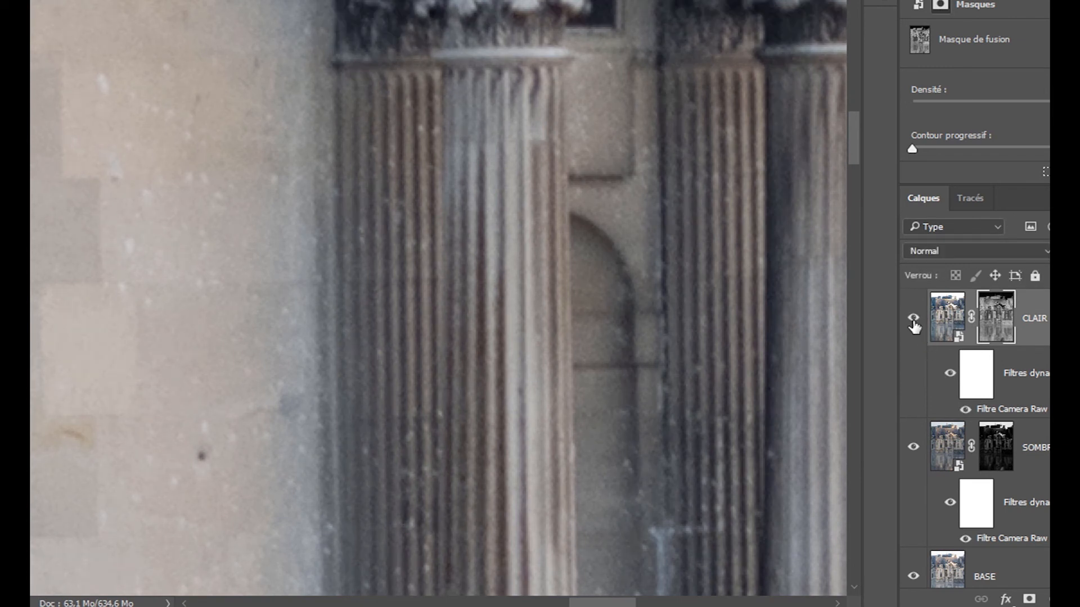
pyautogui.keyDown('alt'); pyautogui.click(659, 240); pyautogui.keyUp('alt')
pyautogui.moveTo(526, 194); pyautogui.dragTo(475, 162)
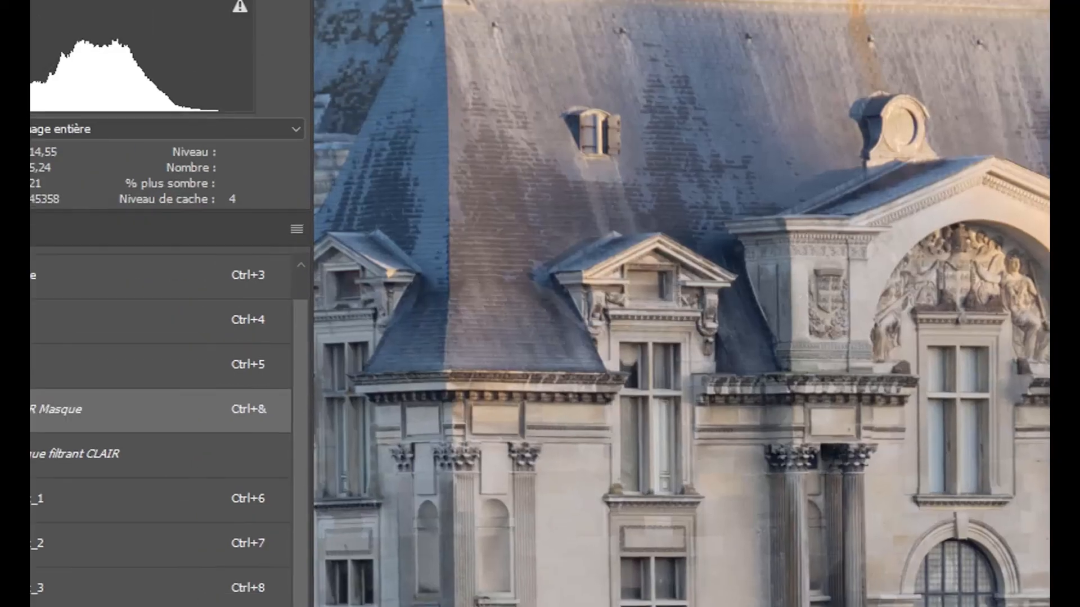
# Set the histogram channel to RVB and add a Curves (Courbes) adjustment layer above CLAIR.
pyautogui.click(70, 0)
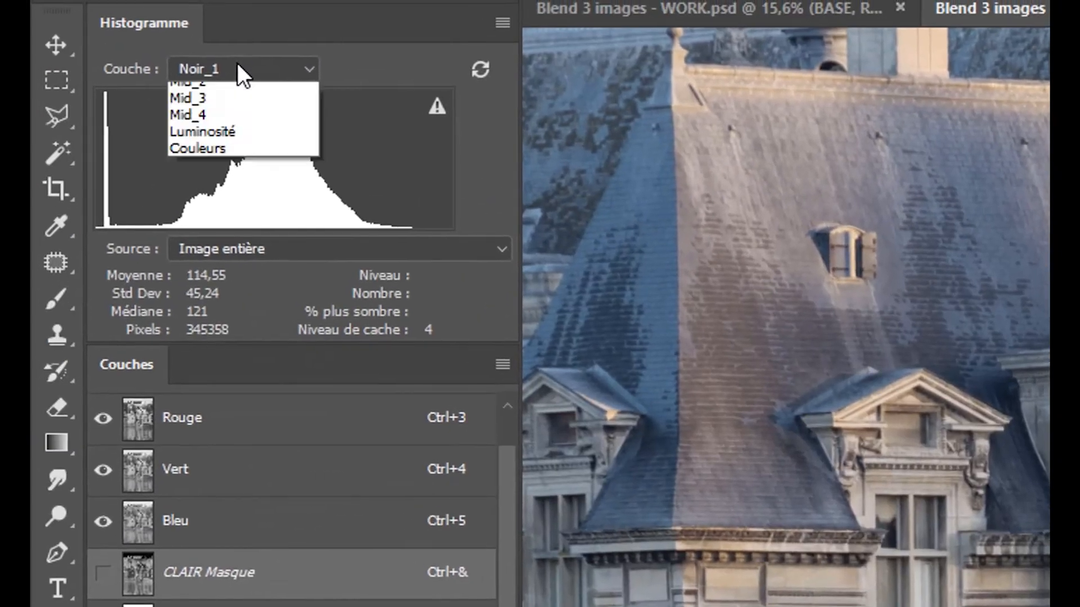
pyautogui.click(61, 0)
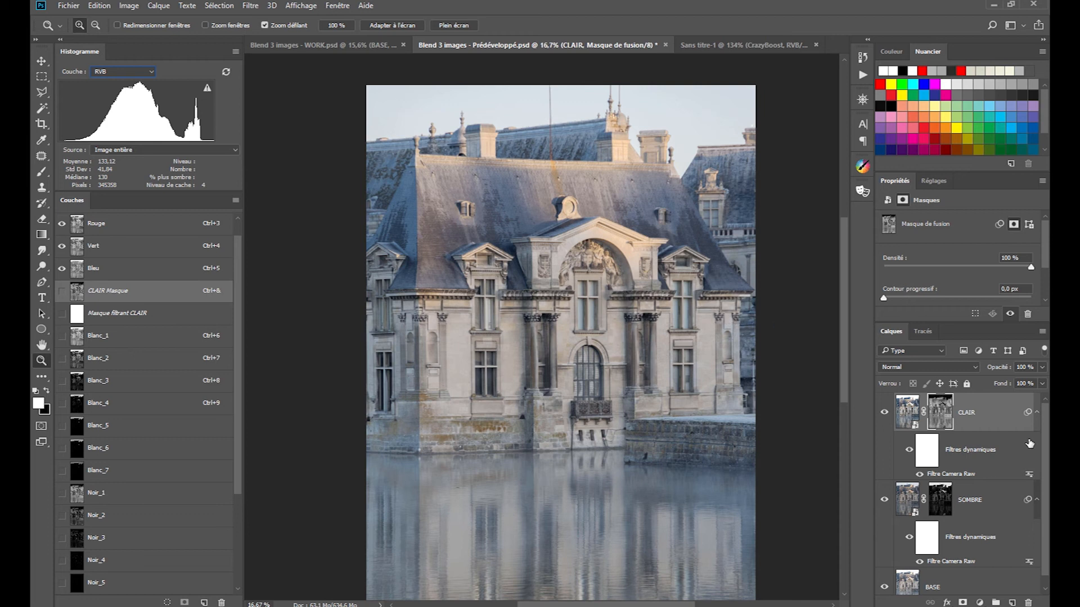
pyautogui.click(980, 603)
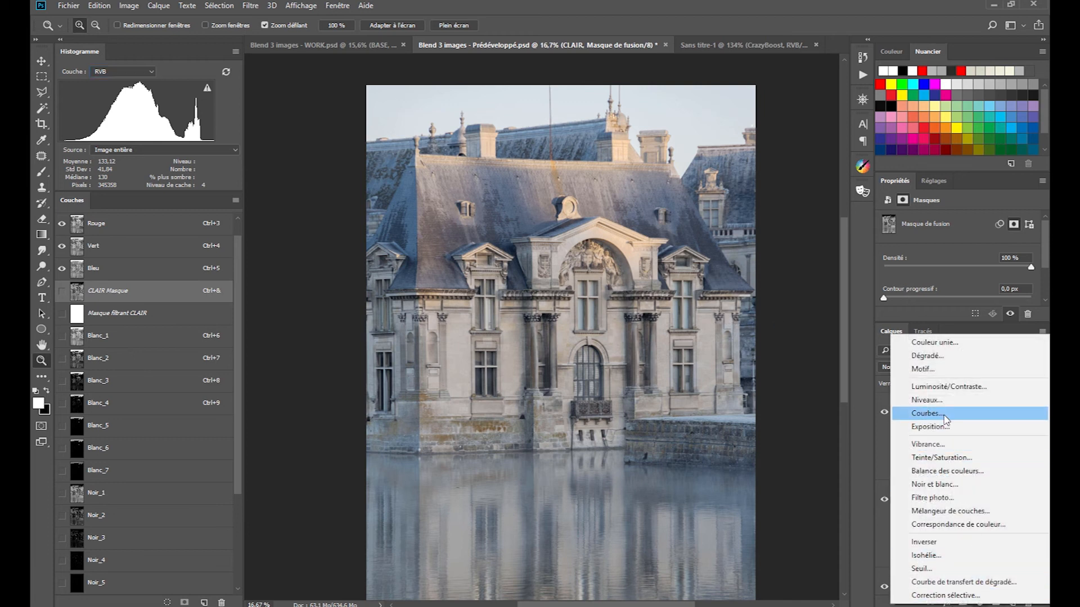
pyautogui.click(923, 410)
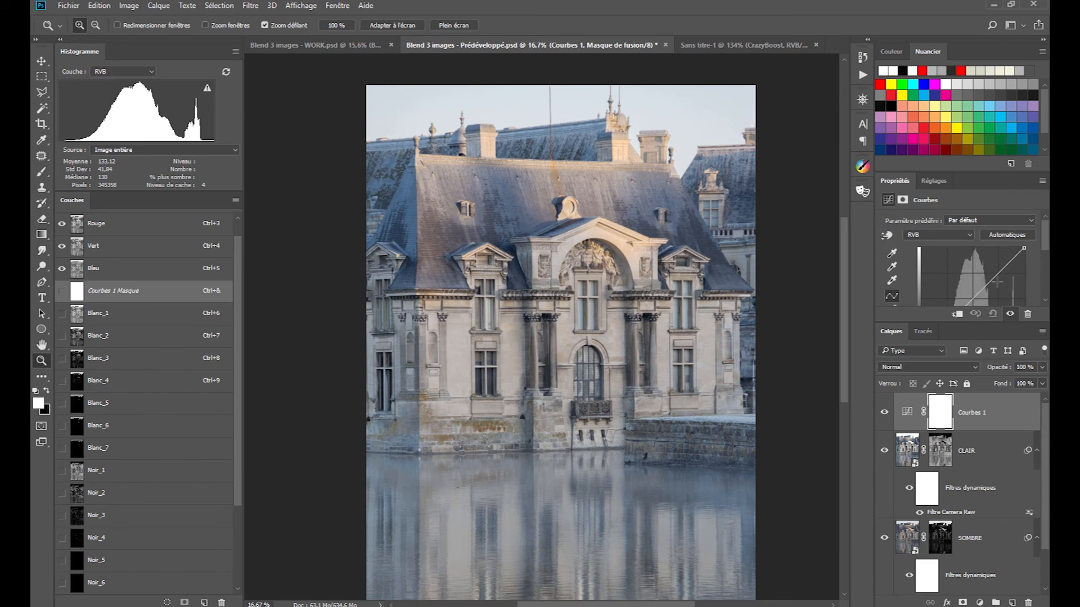
# Shape a contrast curve on Courbes 1 with a highlight point, a midtone anchor and lowered shadows.
pyautogui.scroll(-3, 997, 282)
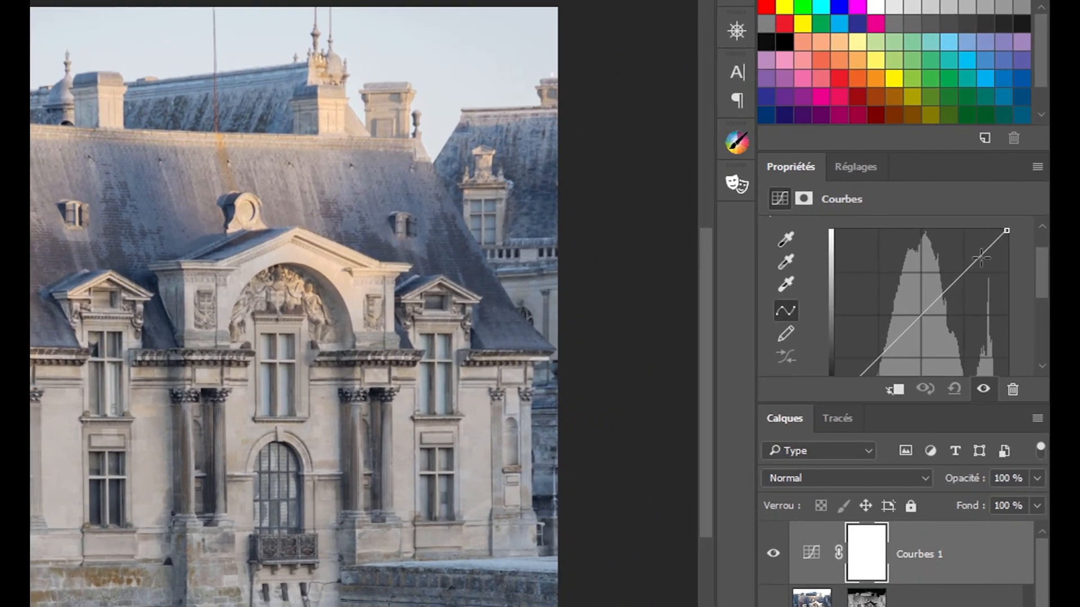
pyautogui.moveTo(980, 257)
pyautogui.mouseDown()
pyautogui.moveTo(981, 235)
pyautogui.moveTo(979, 255)
pyautogui.mouseUp()
pyautogui.moveTo(921, 309); pyautogui.dragTo(861, 340)
pyautogui.scroll(-2, 917, 320)
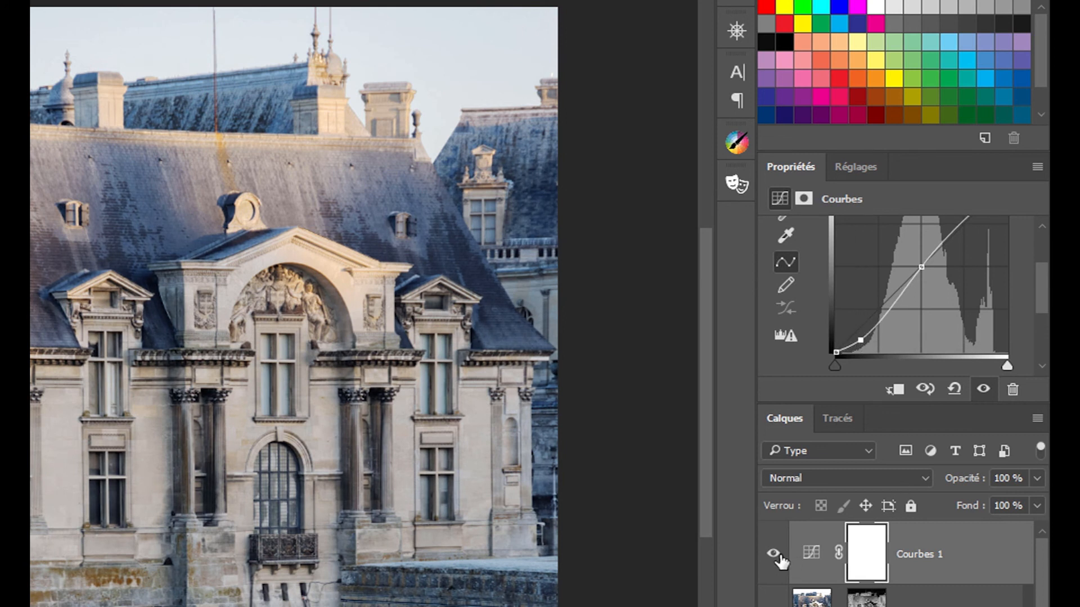
# Inspect the columns up close with the Courbes 1 layer off and on, and review the facade as a whole.
pyautogui.click(367, 482)
pyautogui.click(367, 482)
pyautogui.click(367, 482)
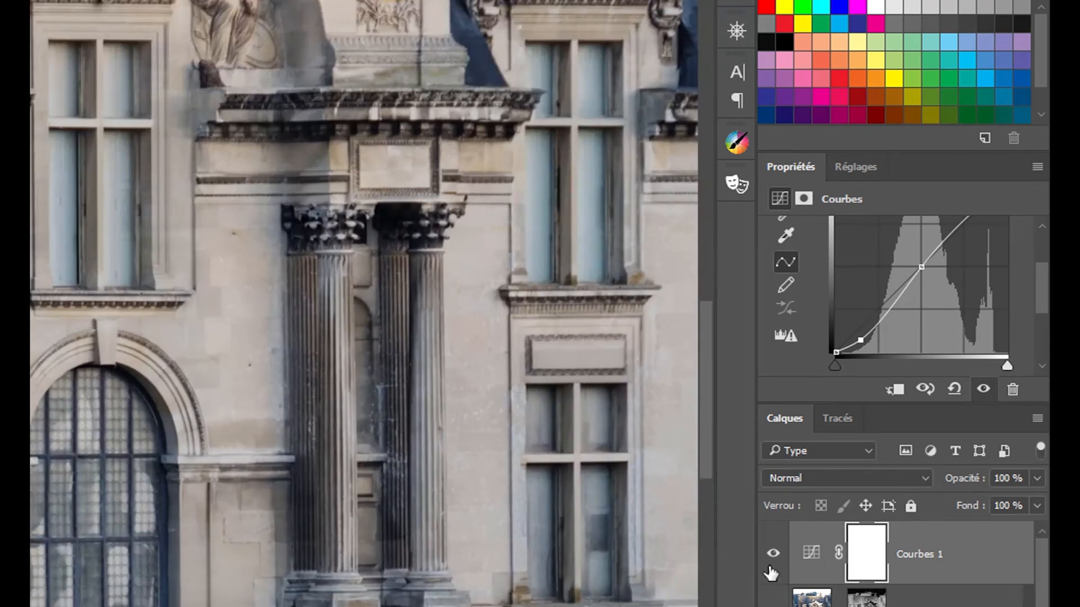
pyautogui.click(772, 554)
pyautogui.click(773, 556)
pyautogui.keyDown('alt'); pyautogui.click(273, 391); pyautogui.keyUp('alt')
pyautogui.keyDown('alt'); pyautogui.click(264, 389); pyautogui.keyUp('alt')
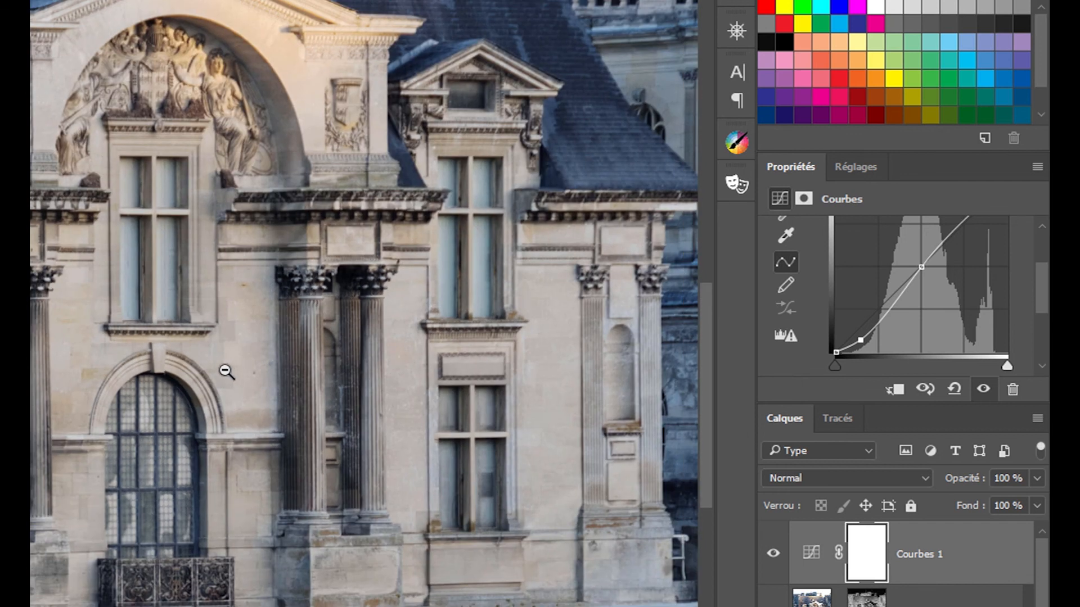
pyautogui.keyDown('alt'); pyautogui.click(227, 373); pyautogui.keyUp('alt')
pyautogui.keyDown('alt'); pyautogui.click(204, 294); pyautogui.keyUp('alt')
pyautogui.moveTo(261, 144); pyautogui.dragTo(277, 212)
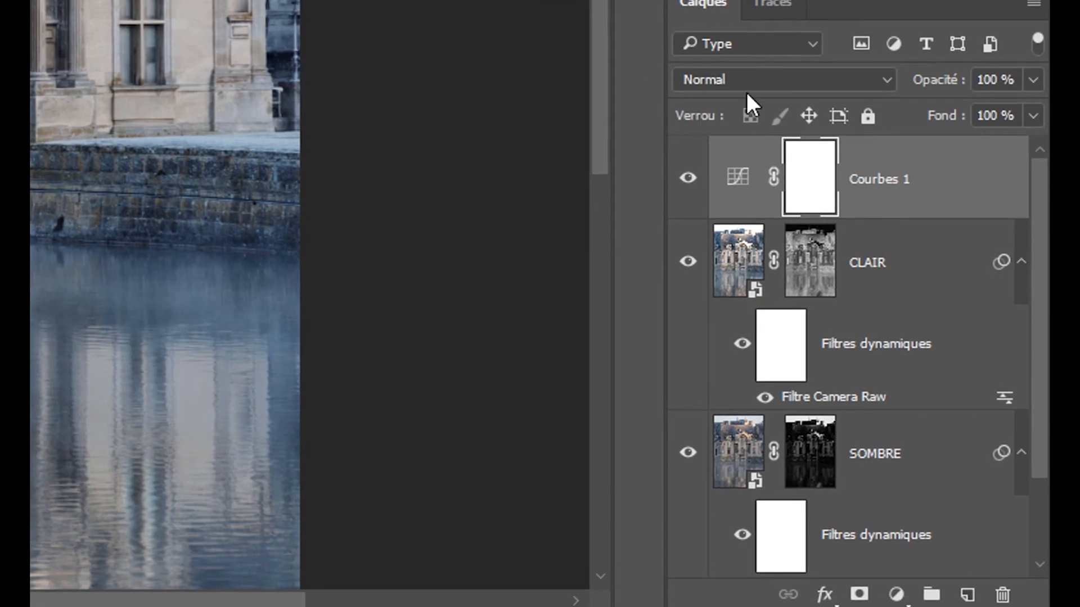
# Set the Courbes 1 layer's blend mode to Luminosité, switching back to Normal once to compare the colours.
pyautogui.click(747, 79)
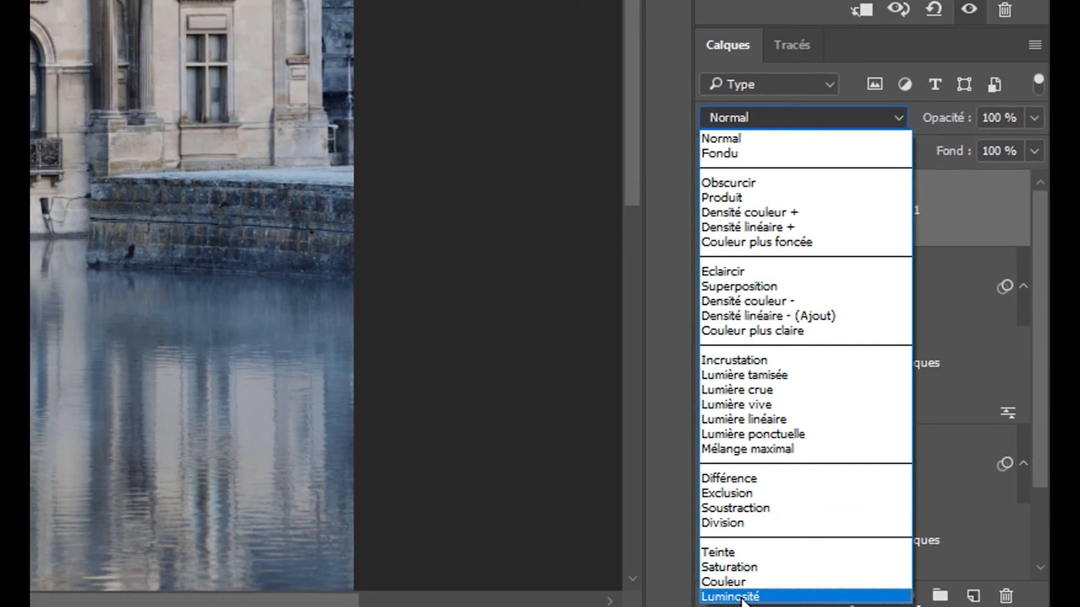
pyautogui.click(715, 596)
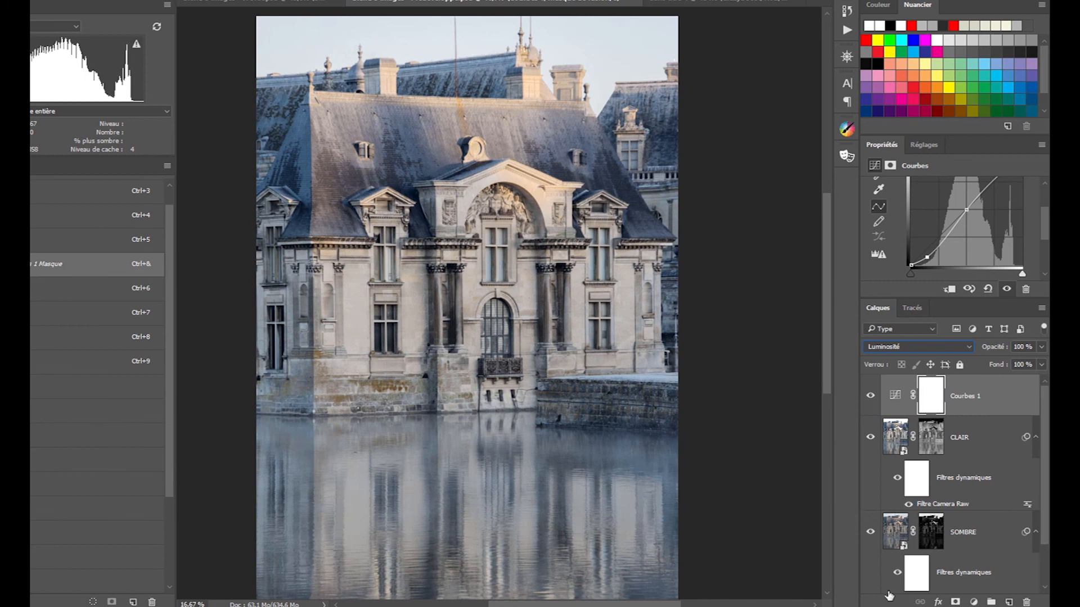
pyautogui.click(900, 347)
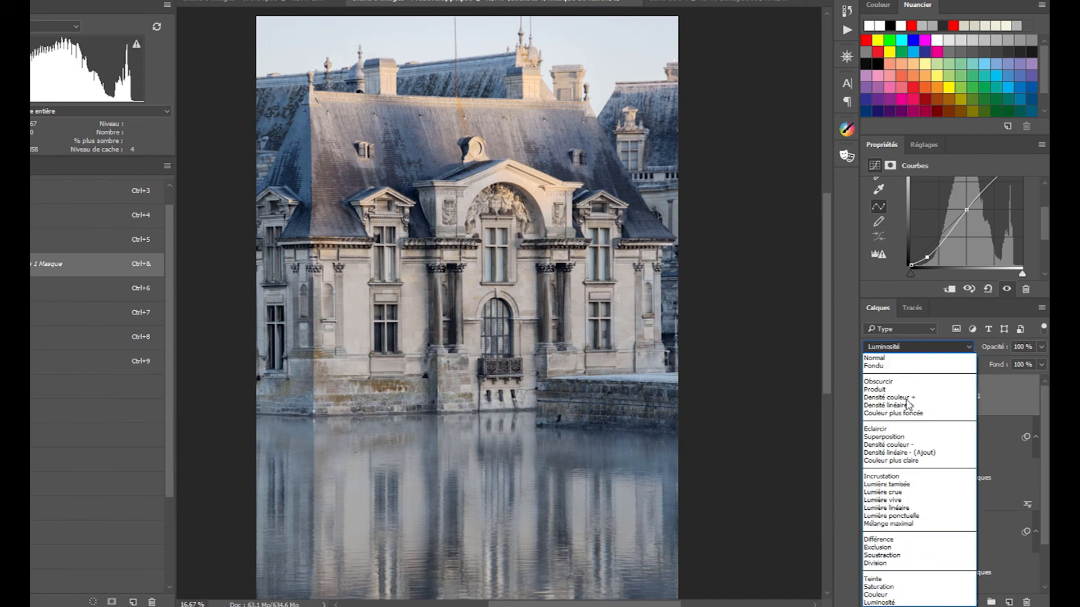
pyautogui.click(873, 358)
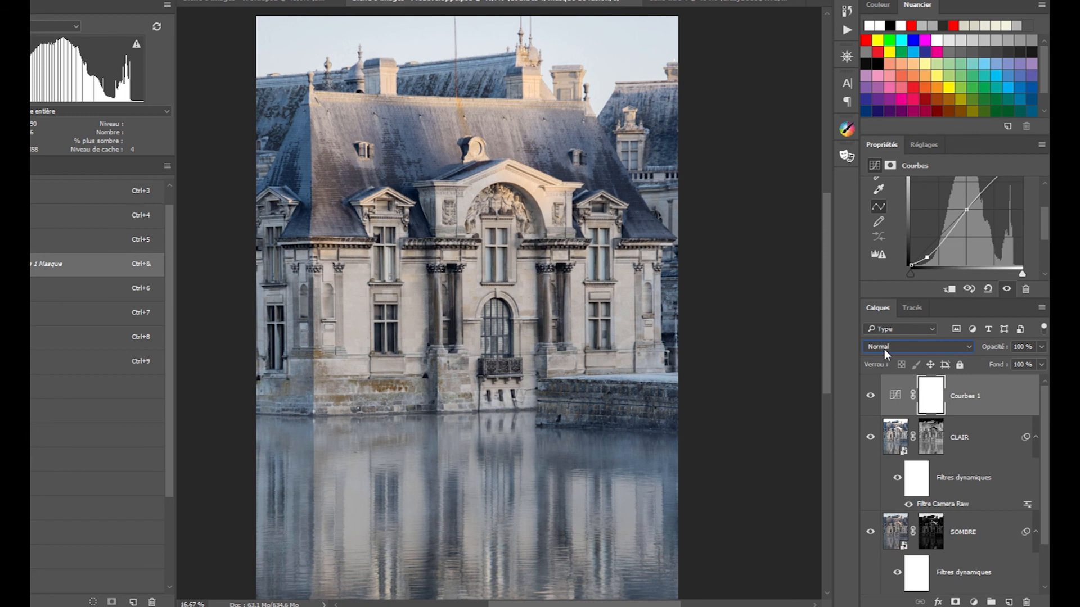
pyautogui.click(889, 348)
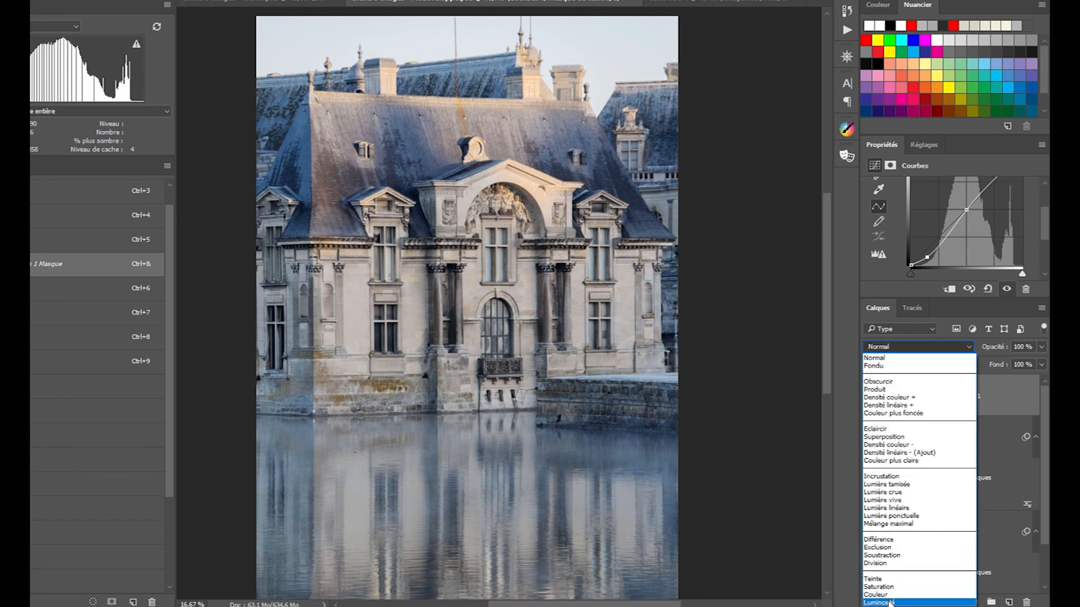
pyautogui.click(886, 602)
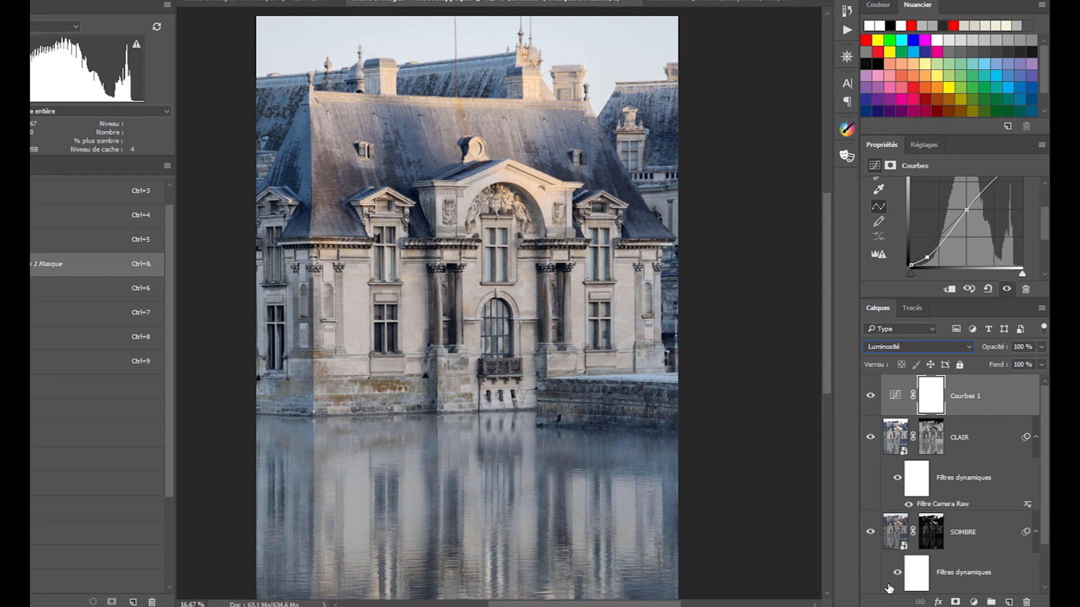
# Group the Courbes 1, CLAIR and SOMBRE layers together above the BASE layer.
pyautogui.scroll(-1, 999, 448)
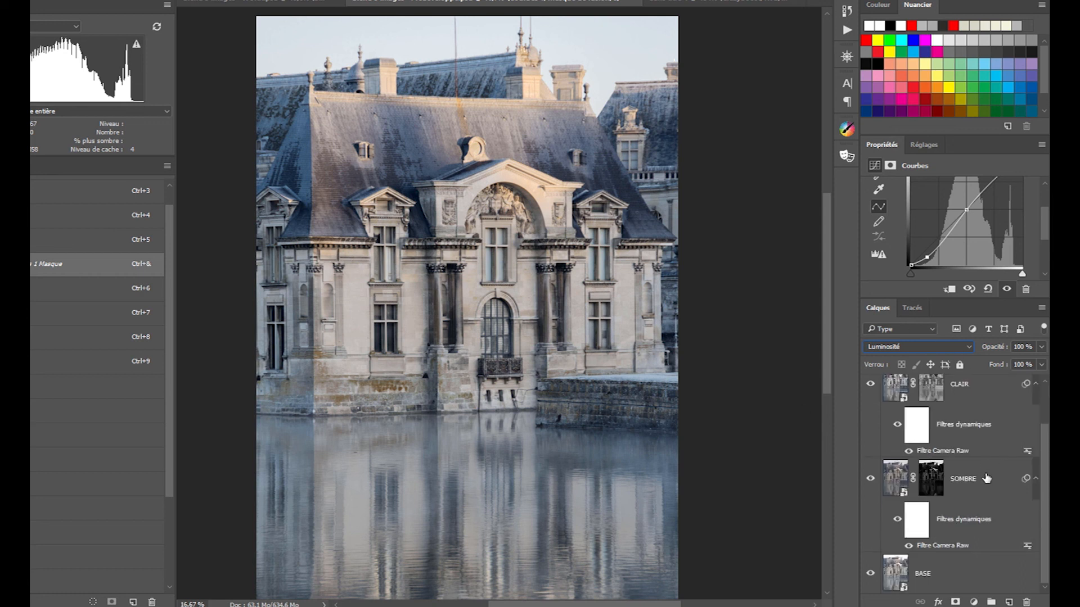
pyautogui.keyDown('shift'); pyautogui.click(986, 478); pyautogui.keyUp('shift')
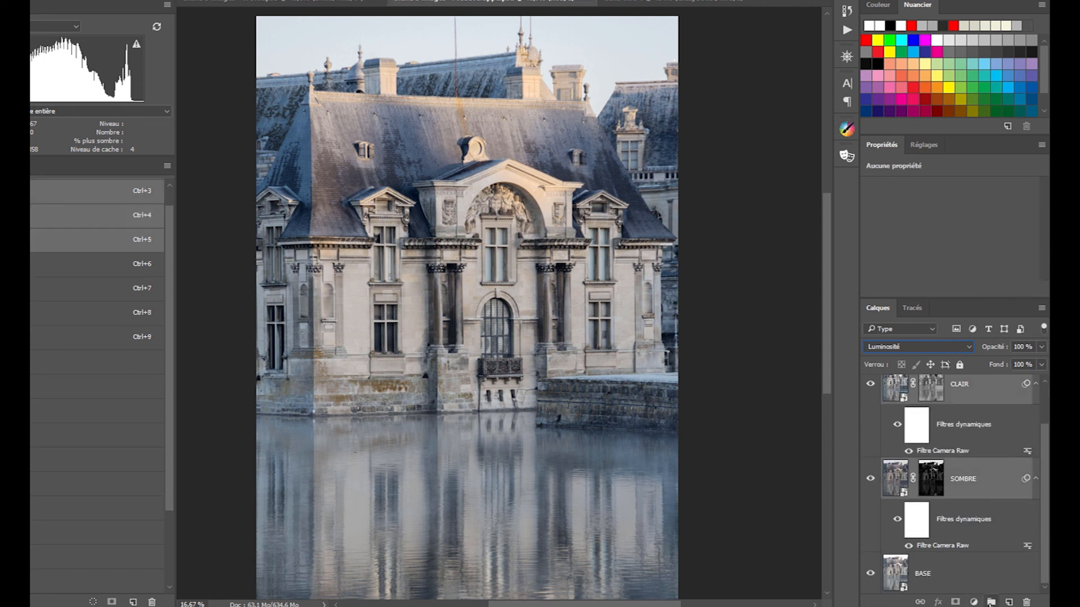
pyautogui.click(991, 602)
# Compare the château photo with the new layer group hidden and shown over BASE.
pyautogui.click(871, 385)
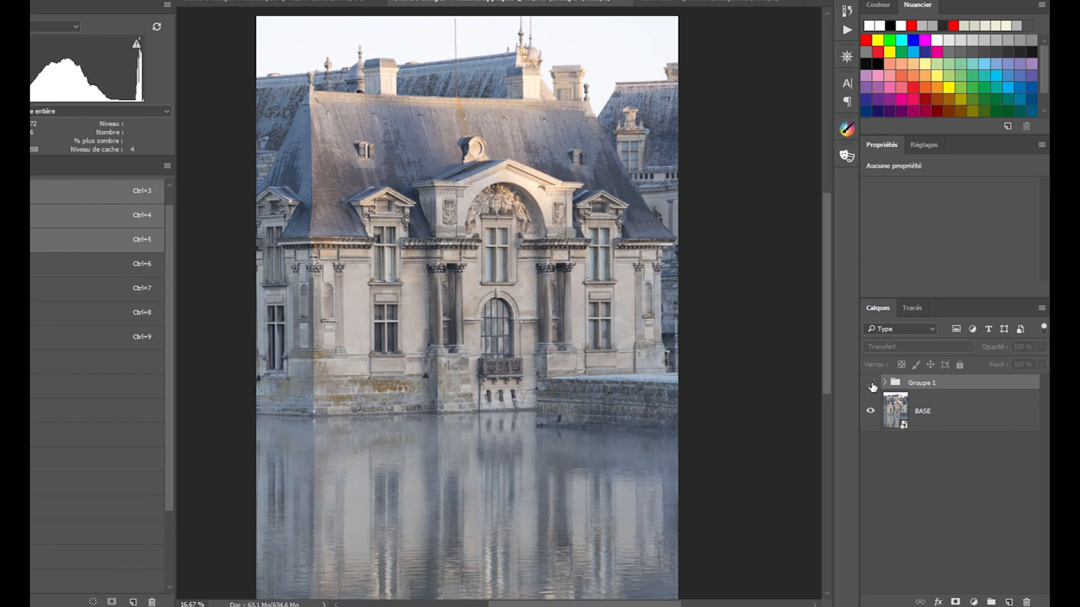
pyautogui.click(871, 385)
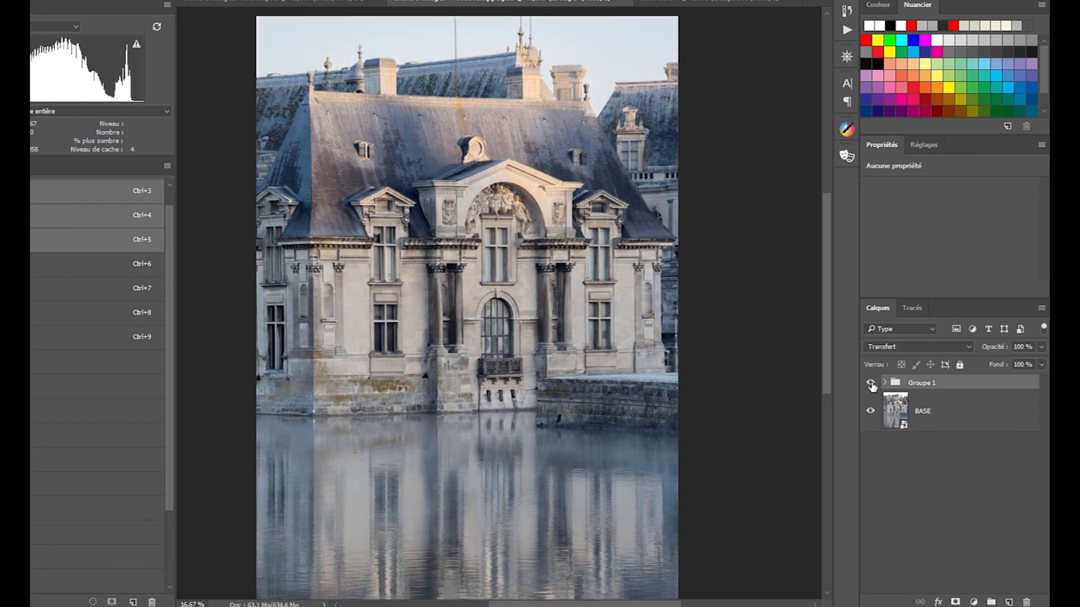
pyautogui.click(872, 384)
pyautogui.click(872, 385)
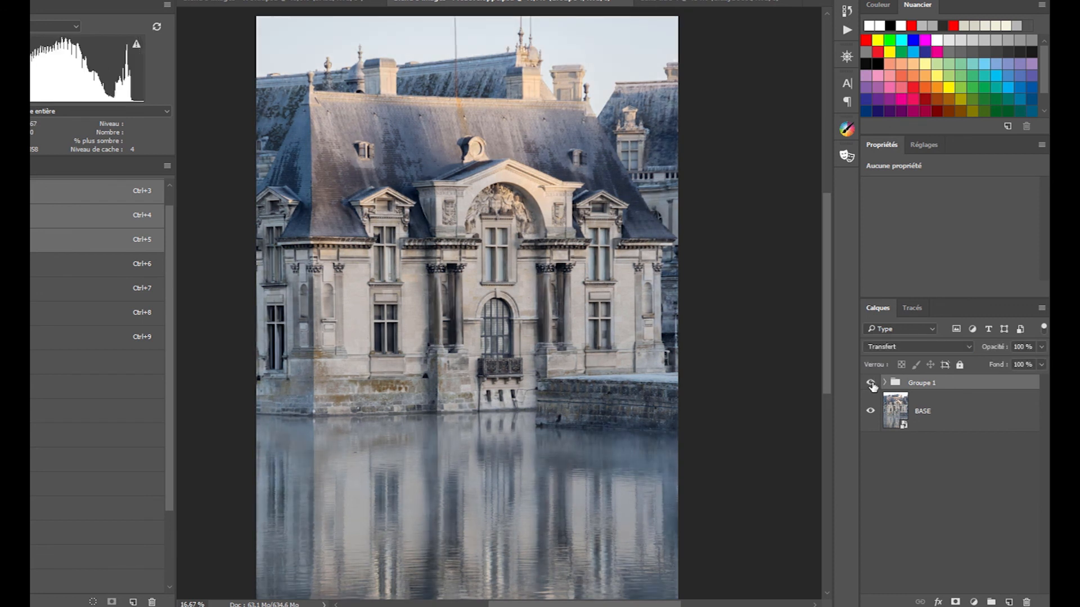